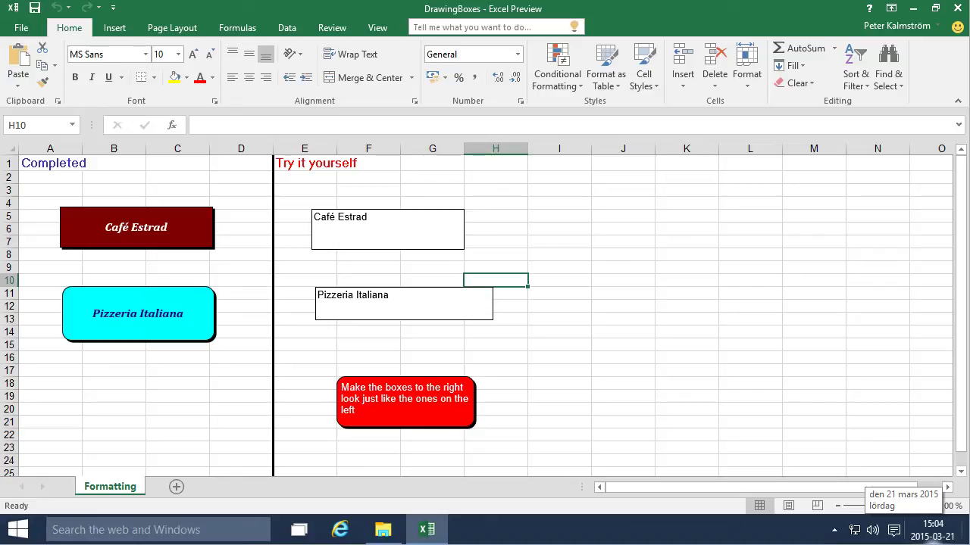
pyautogui.click(500, 435)
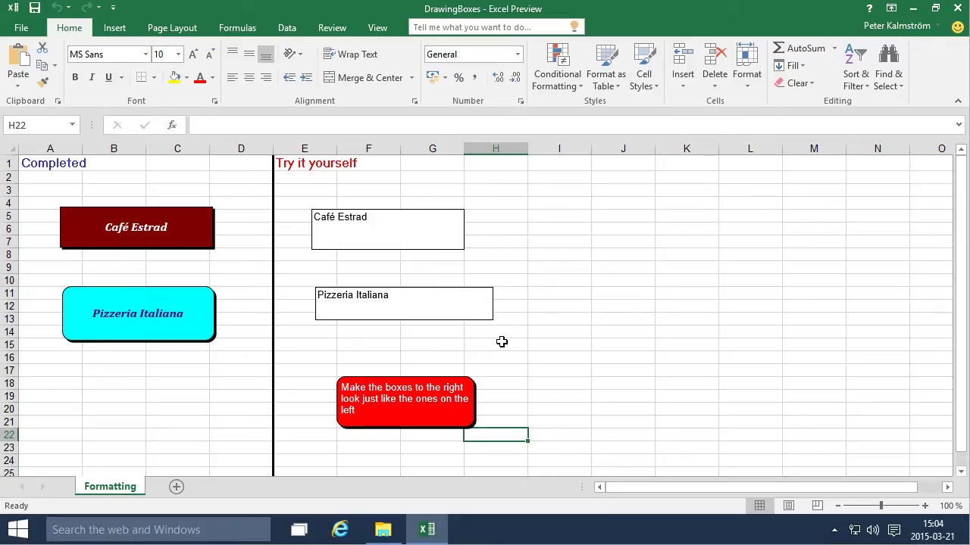
pyautogui.click(505, 217)
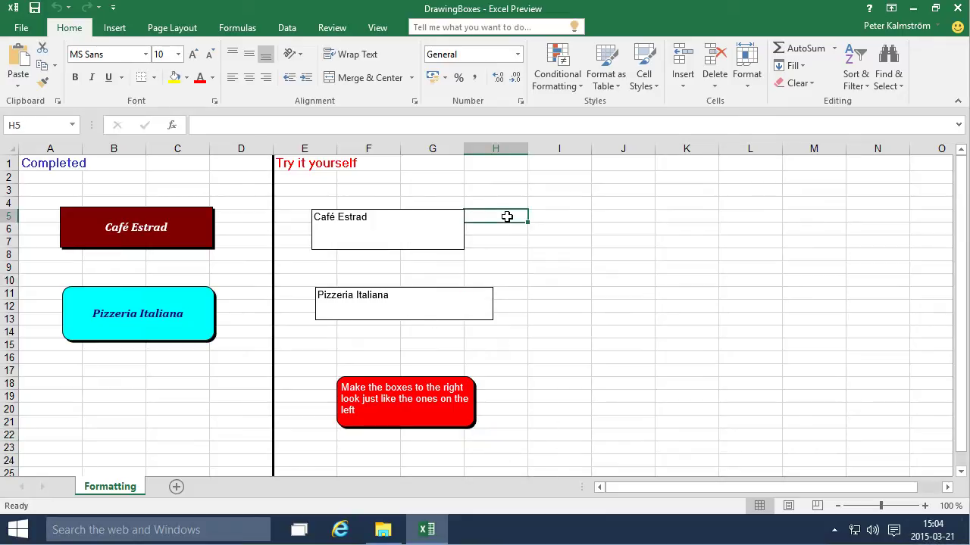
pyautogui.click(572, 221)
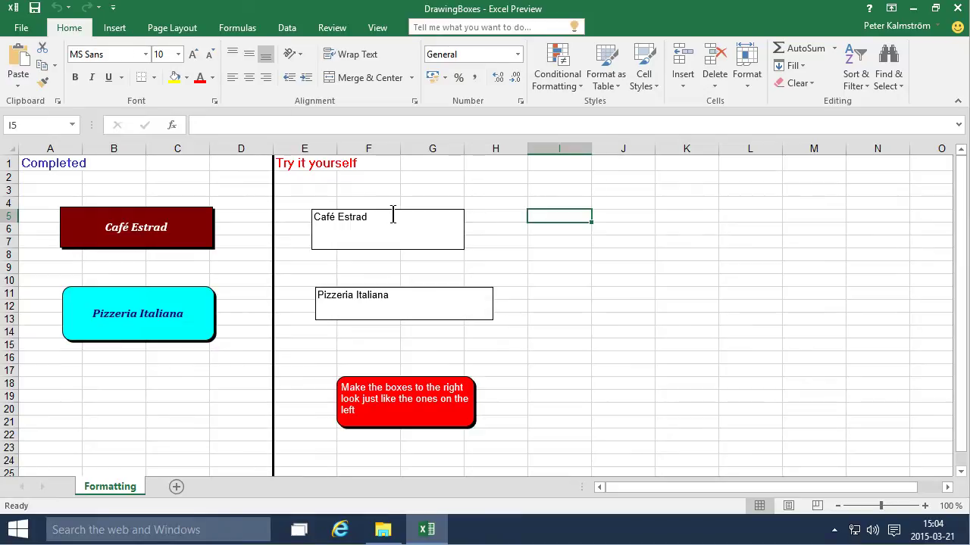
# Draw a text box over about columns J to L, rows 4 to 13, and enter "hjhkhjkh" in it.
pyautogui.click(113, 28)
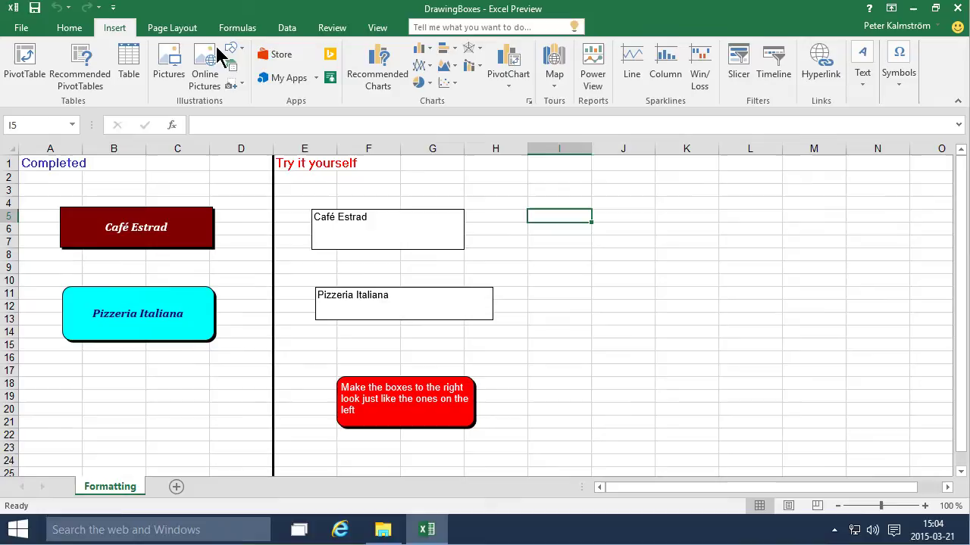
pyautogui.click(240, 49)
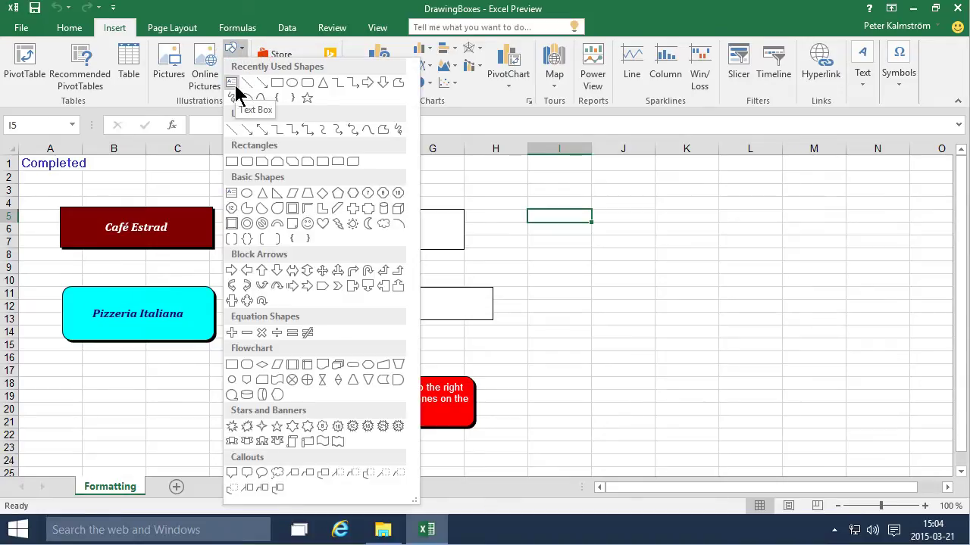
pyautogui.click(234, 84)
pyautogui.moveTo(600, 201); pyautogui.dragTo(739, 321)
pyautogui.write('hjhkhjkh')
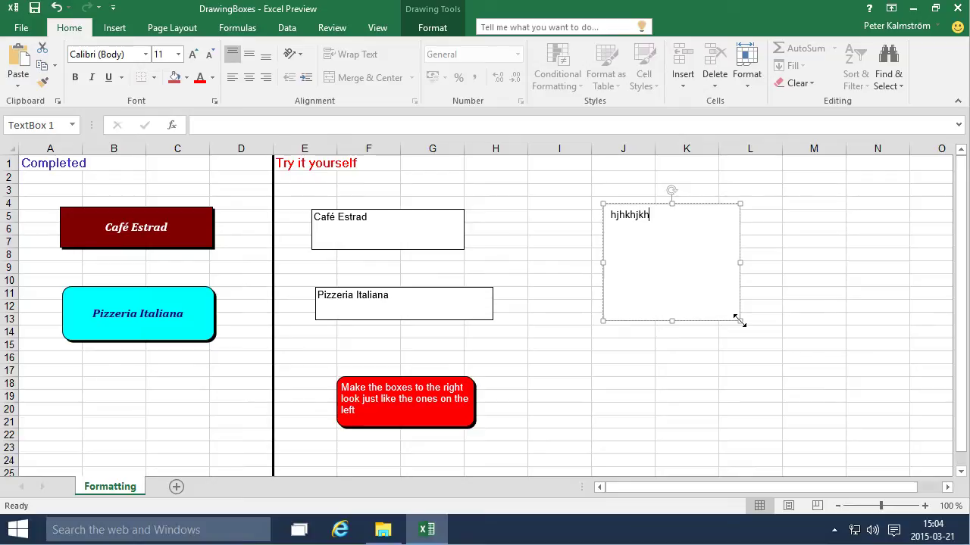
# Delete the trial text box containing "hjhkhjkh".
pyautogui.click(766, 304)
pyautogui.click(734, 279)
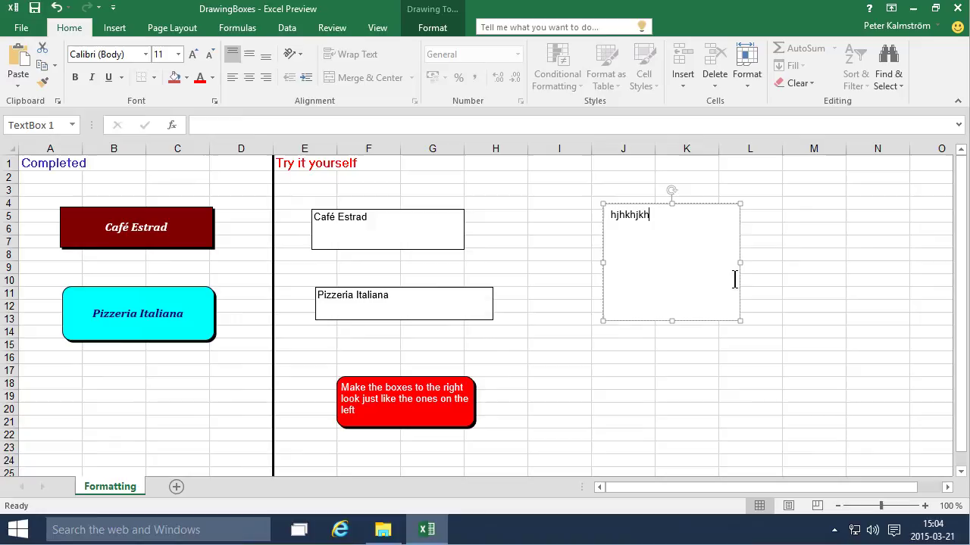
pyautogui.click(698, 205)
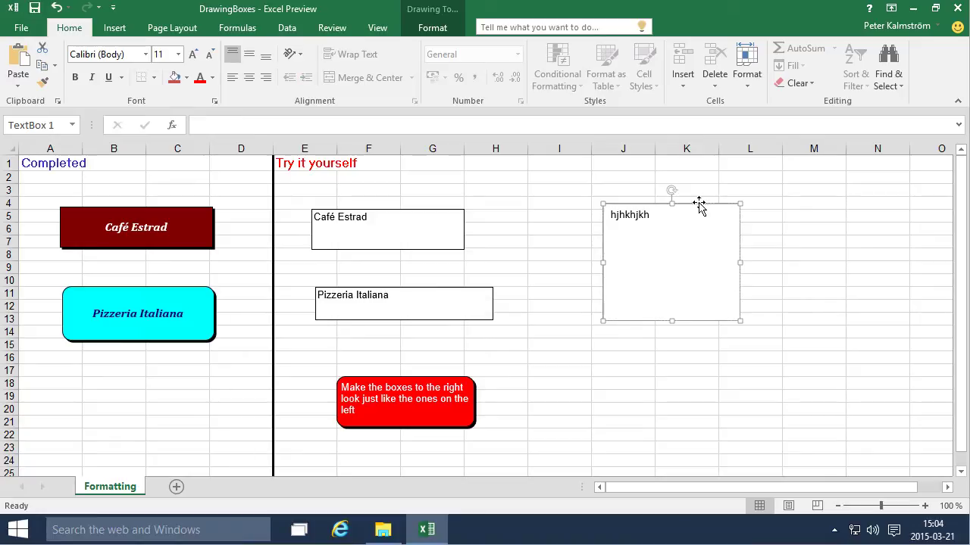
pyautogui.press('Delete')
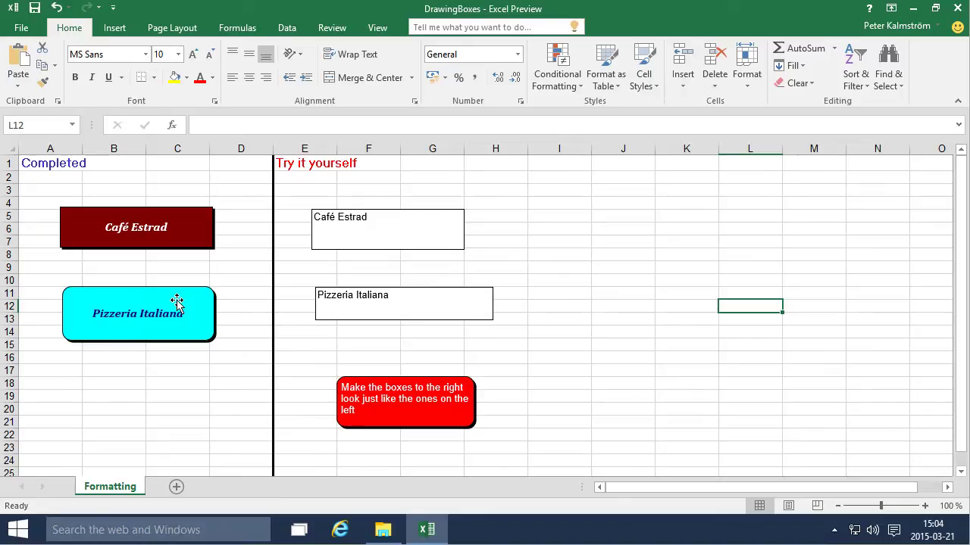
# Set the font of the whole Café Estrad box under Try it yourself to Cambria (Headings).
pyautogui.click(311, 229)
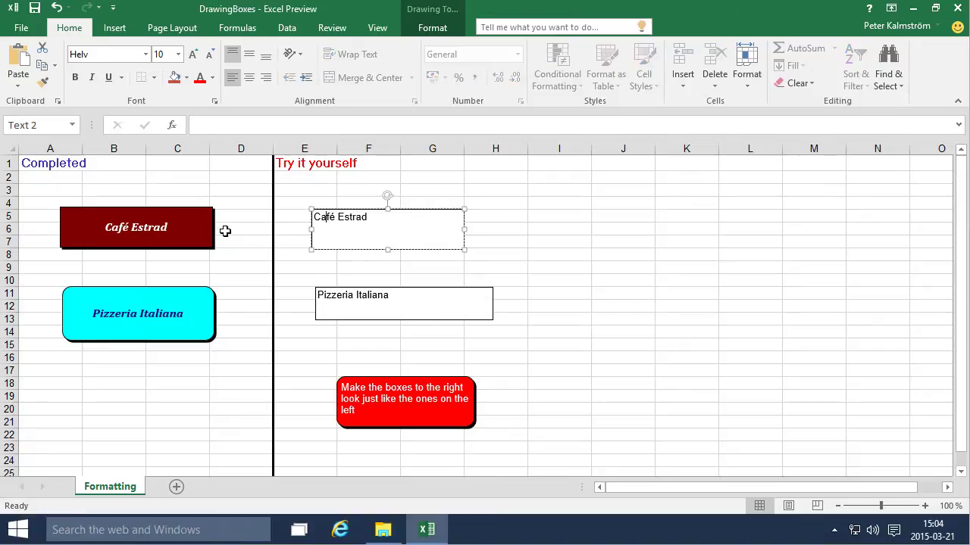
pyautogui.click(178, 225)
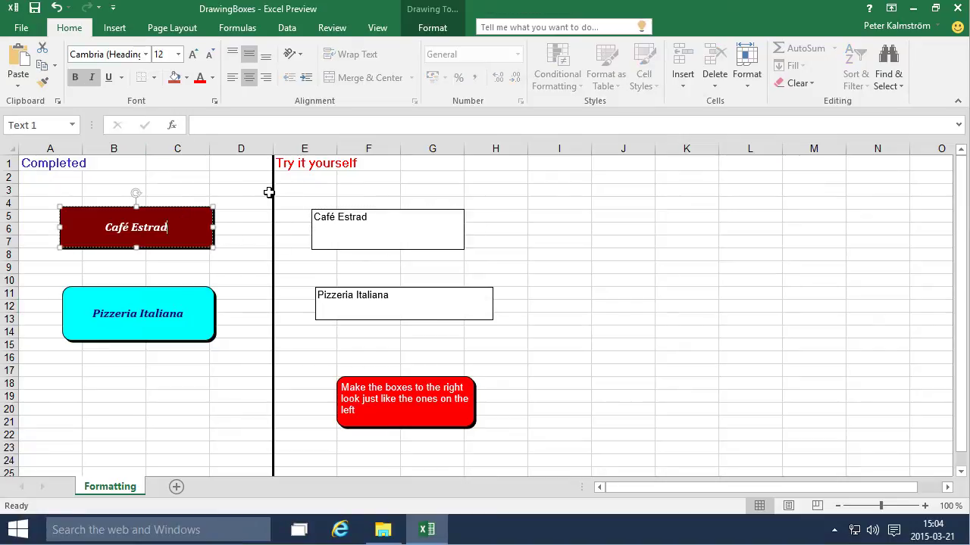
pyautogui.click(317, 215)
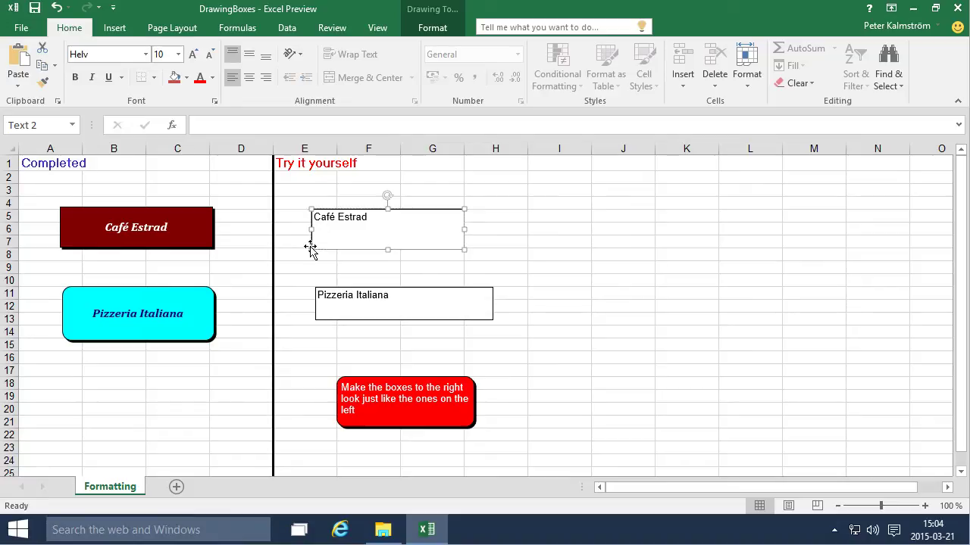
pyautogui.doubleClick(341, 218)
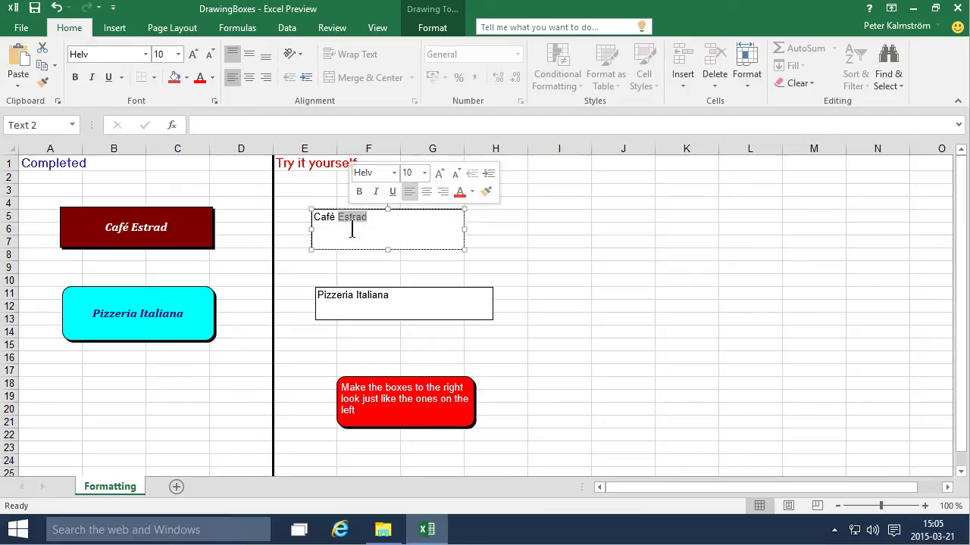
pyautogui.click(310, 237)
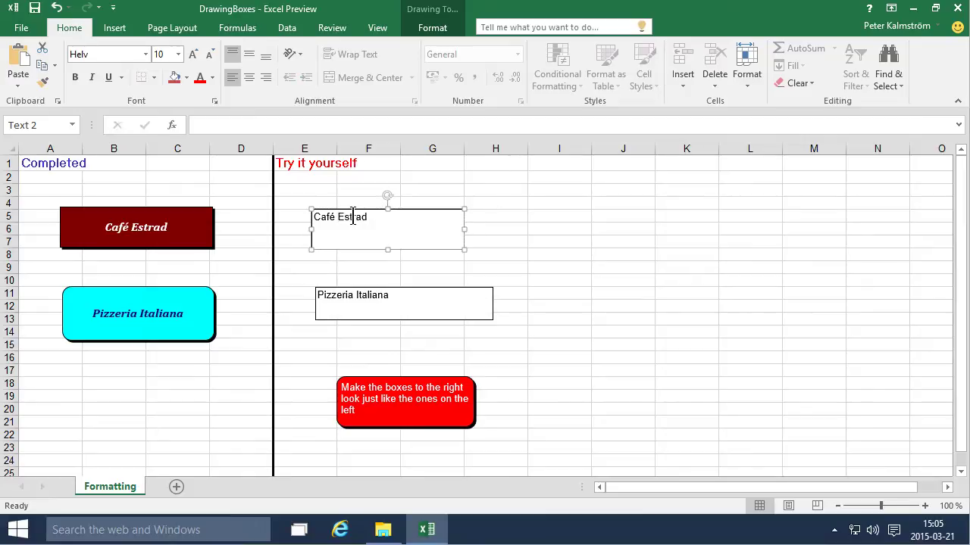
pyautogui.click(145, 53)
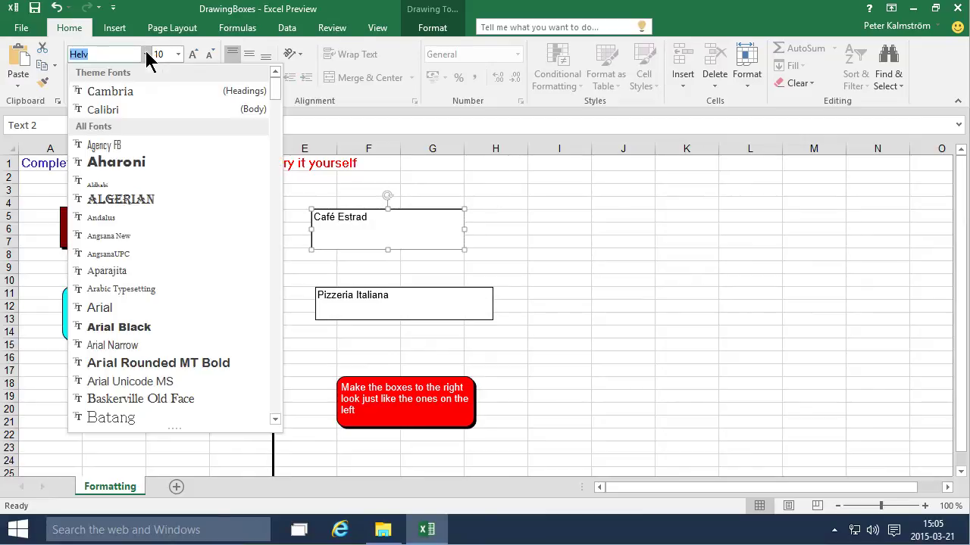
pyautogui.click(133, 91)
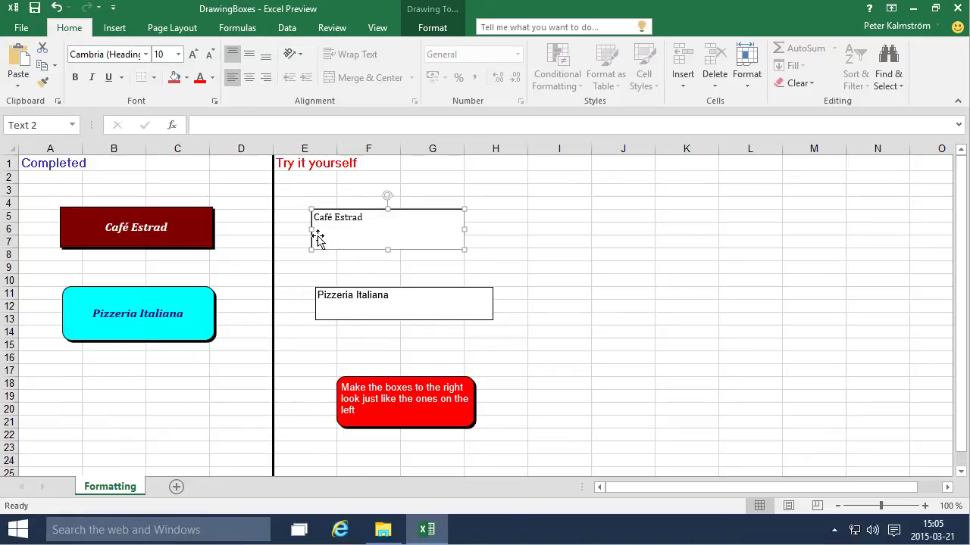
# Apply the Cambria (Headings) font to the word Pizzeria in the Pizzeria Italiana box under Try it yourself.
pyautogui.click(345, 290)
pyautogui.click(145, 54)
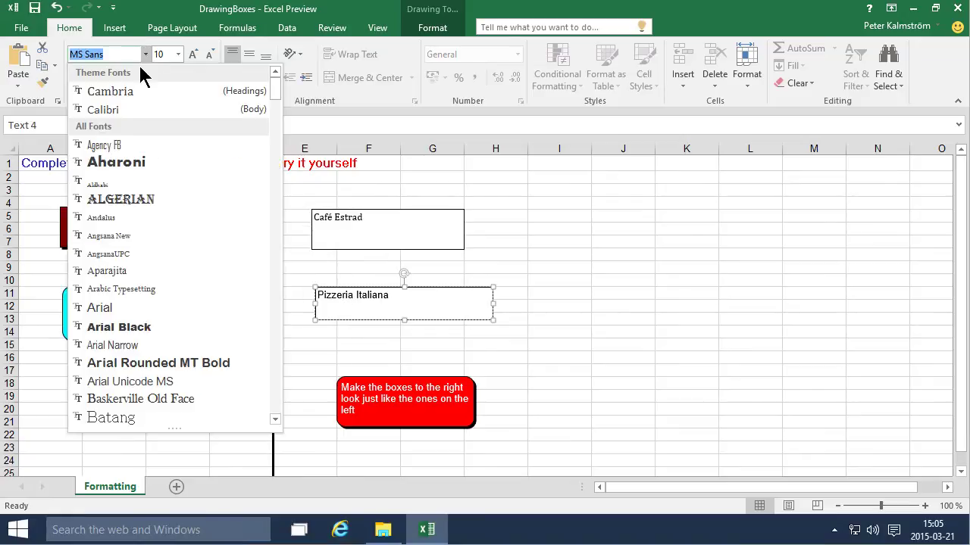
pyautogui.click(133, 92)
# Check the text size of the completed boxes and enlarge the Café Estrad practice box's text to 12.
pyautogui.click(166, 231)
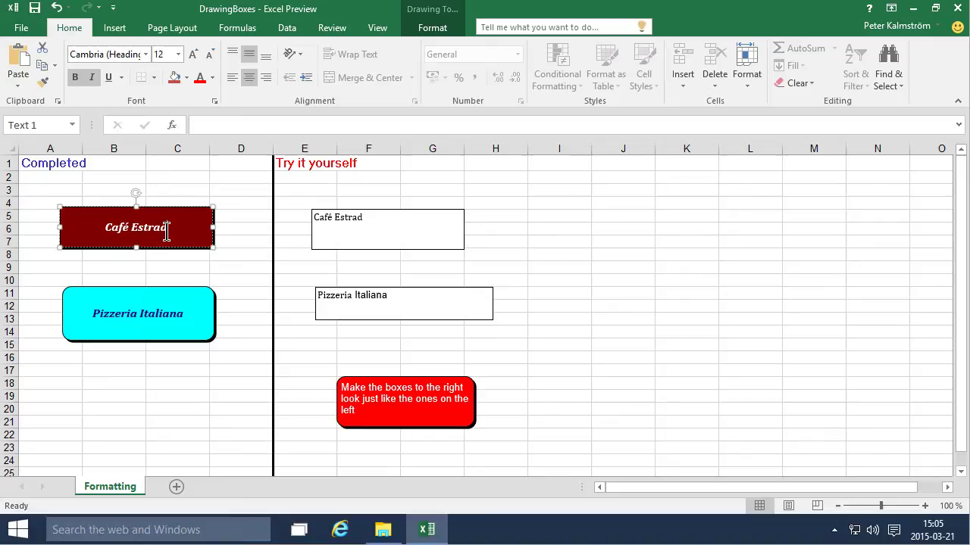
pyautogui.click(154, 305)
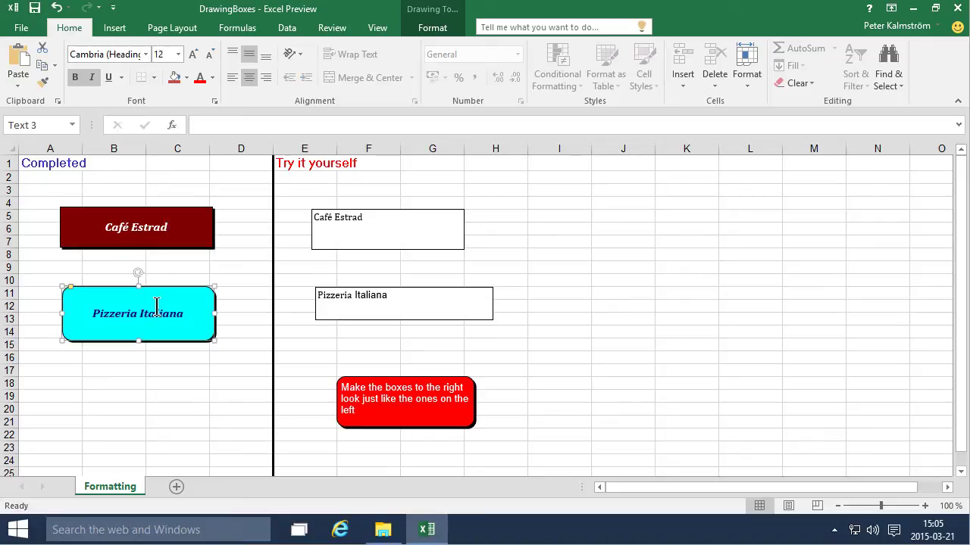
pyautogui.click(327, 220)
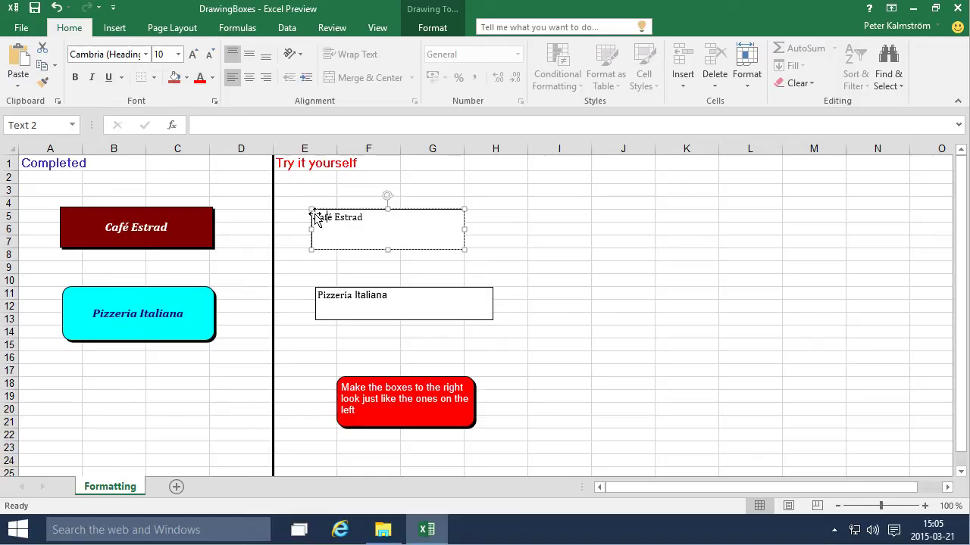
pyautogui.click(191, 56)
pyautogui.click(190, 56)
pyautogui.click(190, 56)
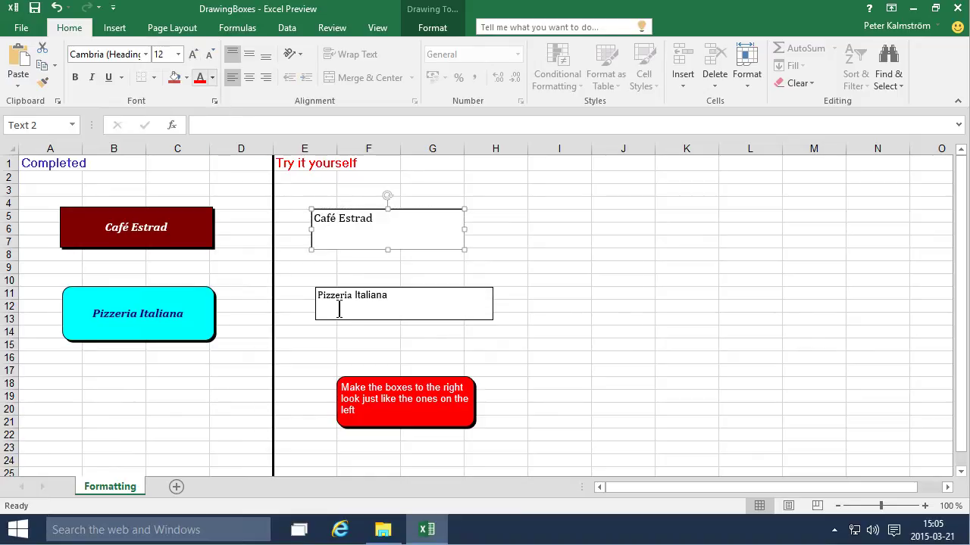
# Set the font size of the whole Pizzeria Italiana practice box to 12.
pyautogui.click(365, 297)
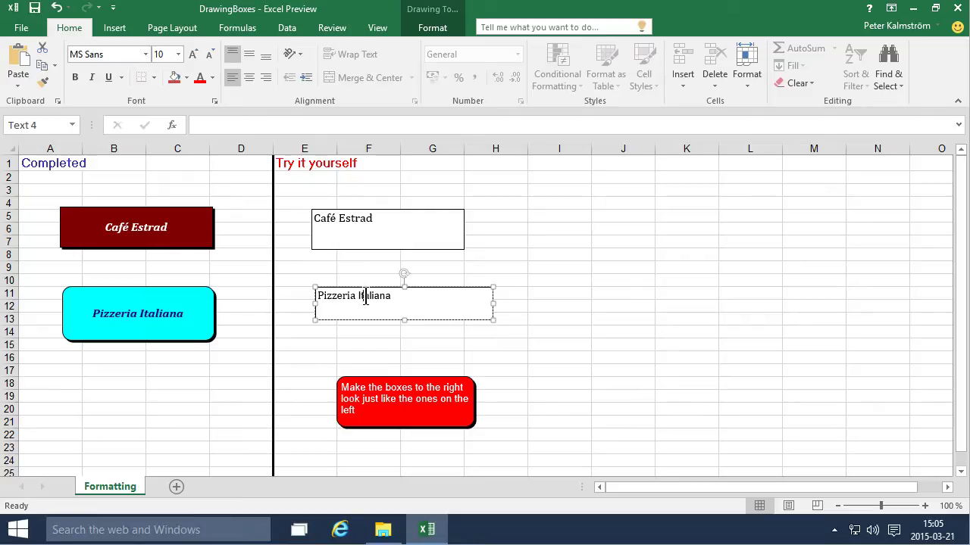
pyautogui.click(323, 288)
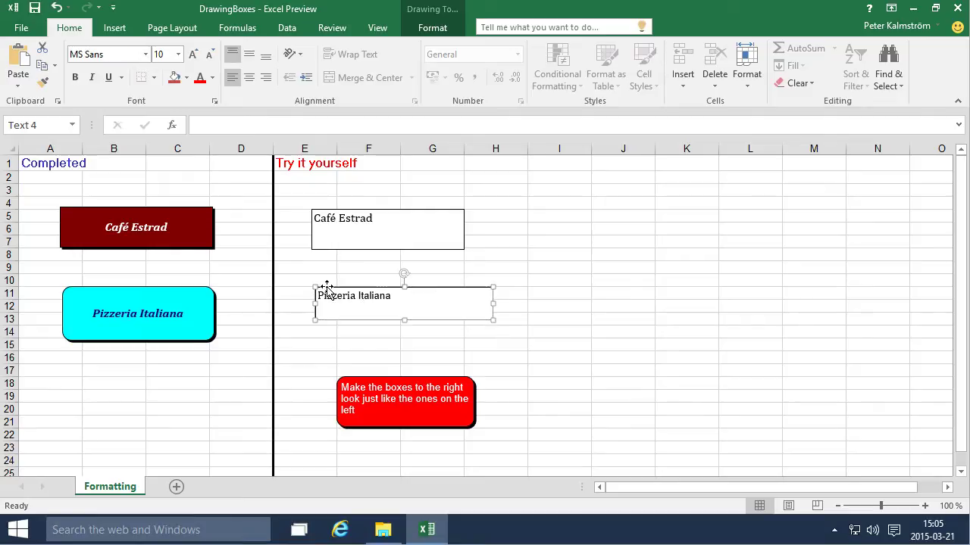
pyautogui.click(178, 55)
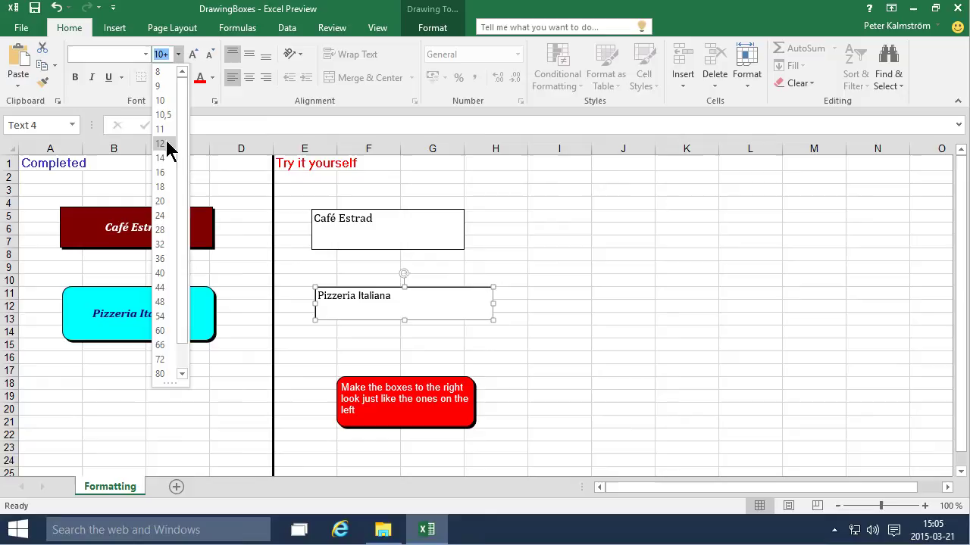
pyautogui.click(167, 144)
pyautogui.click(525, 270)
# Center the Café Estrad practice box's text vertically and horizontally.
pyautogui.click(390, 218)
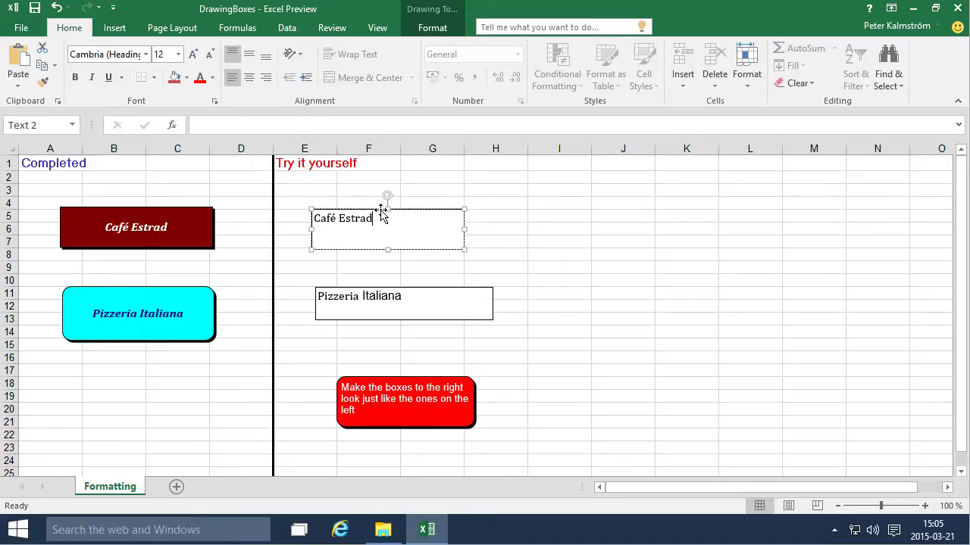
pyautogui.click(250, 53)
pyautogui.click(251, 81)
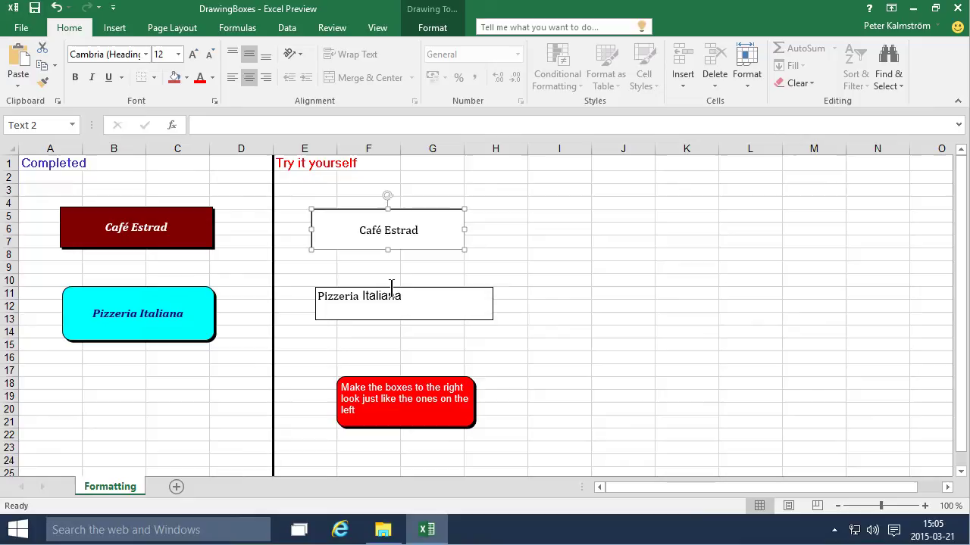
# Center the Pizzeria Italiana practice box's text horizontally and vertically.
pyautogui.click(394, 288)
pyautogui.click(250, 78)
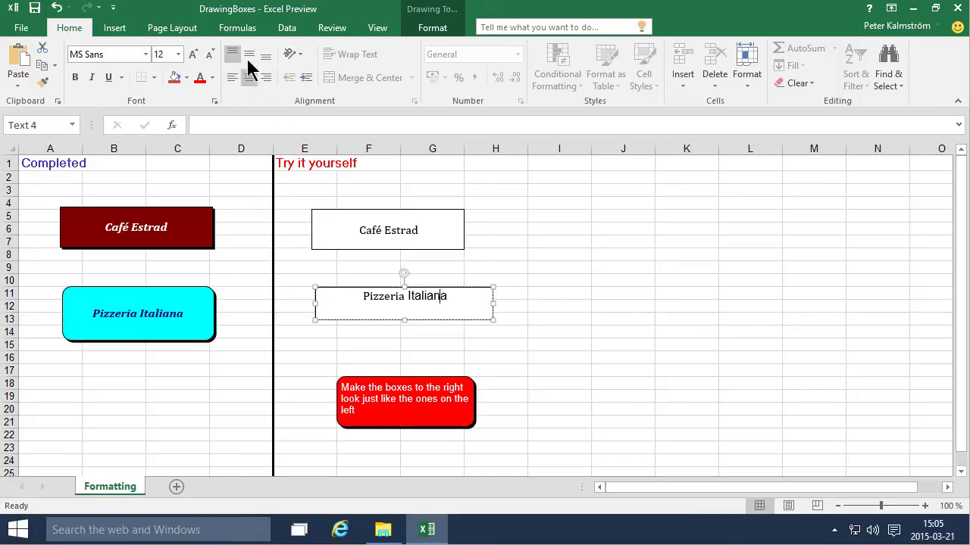
pyautogui.click(248, 55)
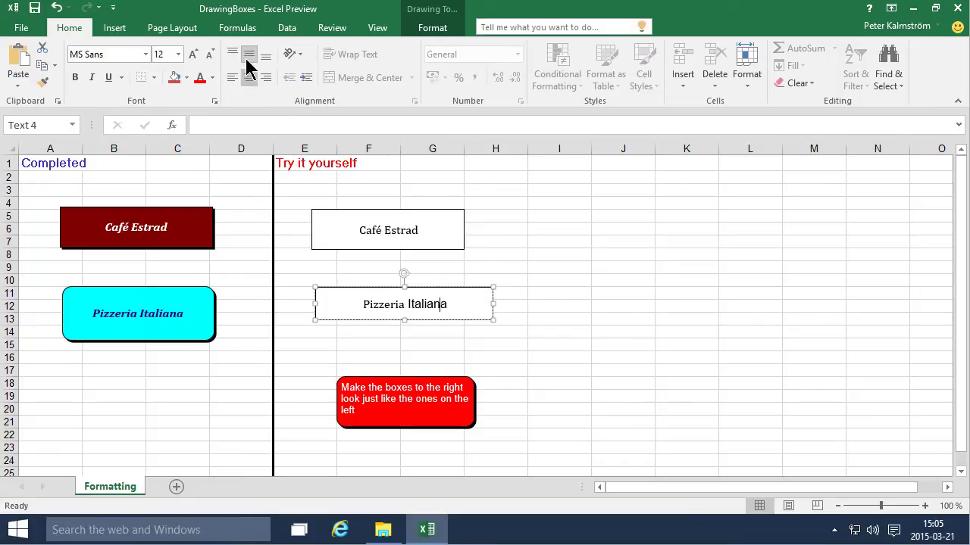
# Change the font color of the whole Café Estrad practice box to white.
pyautogui.click(416, 224)
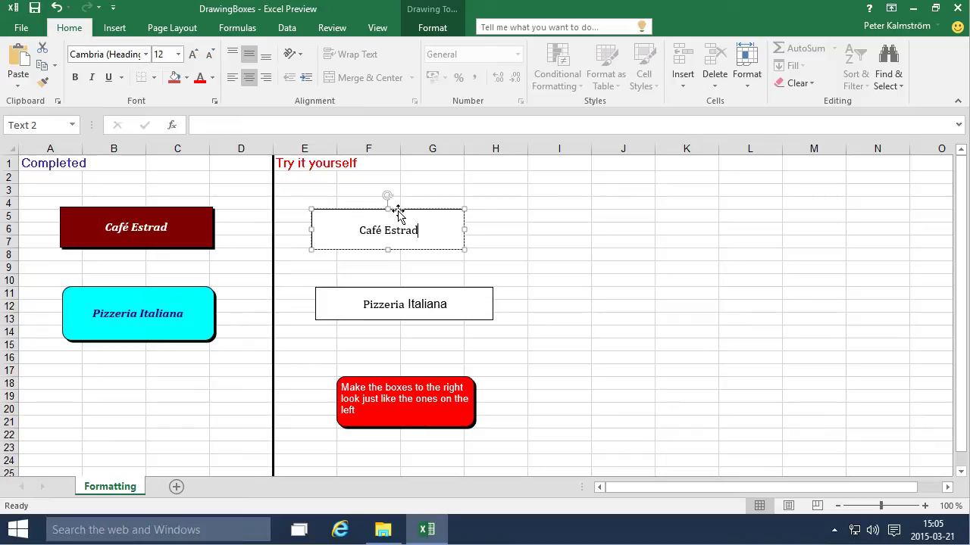
pyautogui.click(400, 210)
pyautogui.click(212, 78)
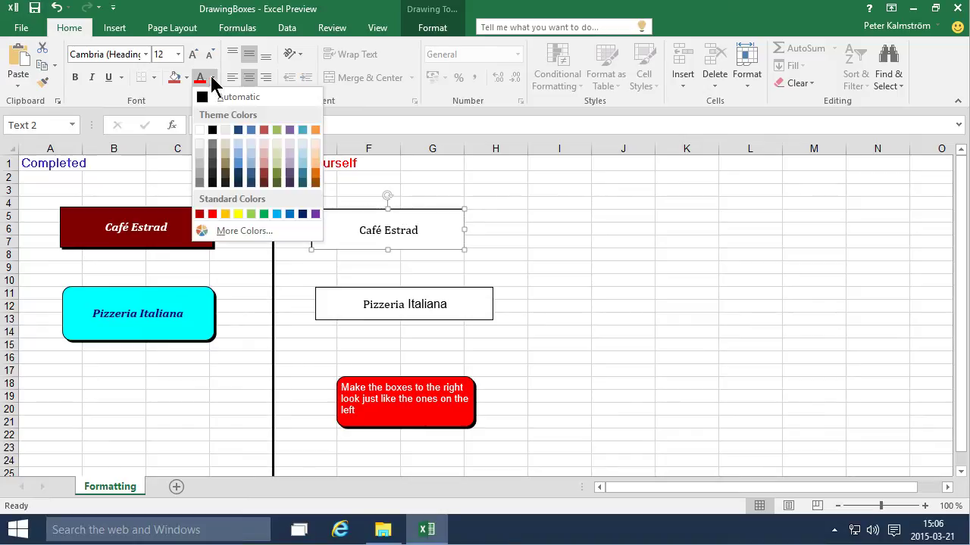
pyautogui.click(200, 131)
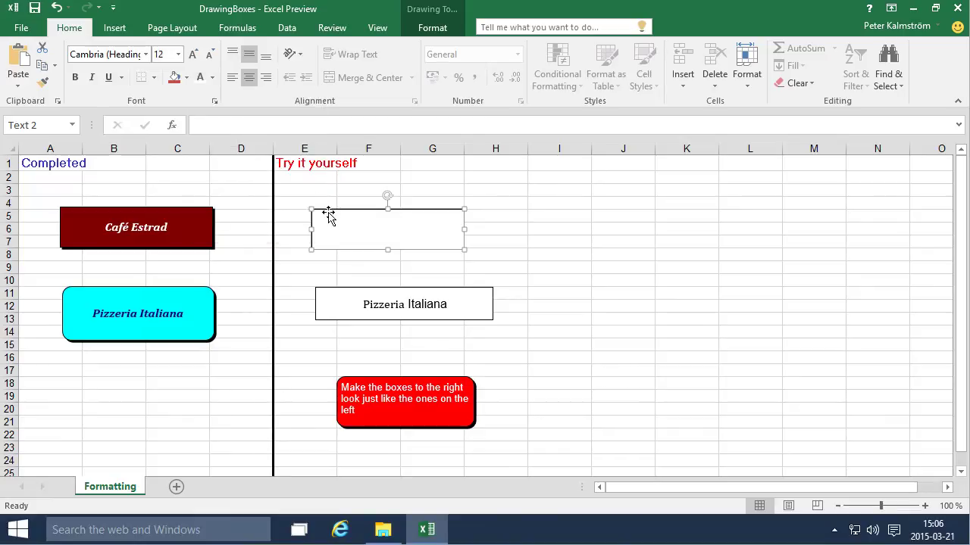
# Change the font color of the whole Pizzeria Italiana practice box to a lighter blue theme color.
pyautogui.click(402, 304)
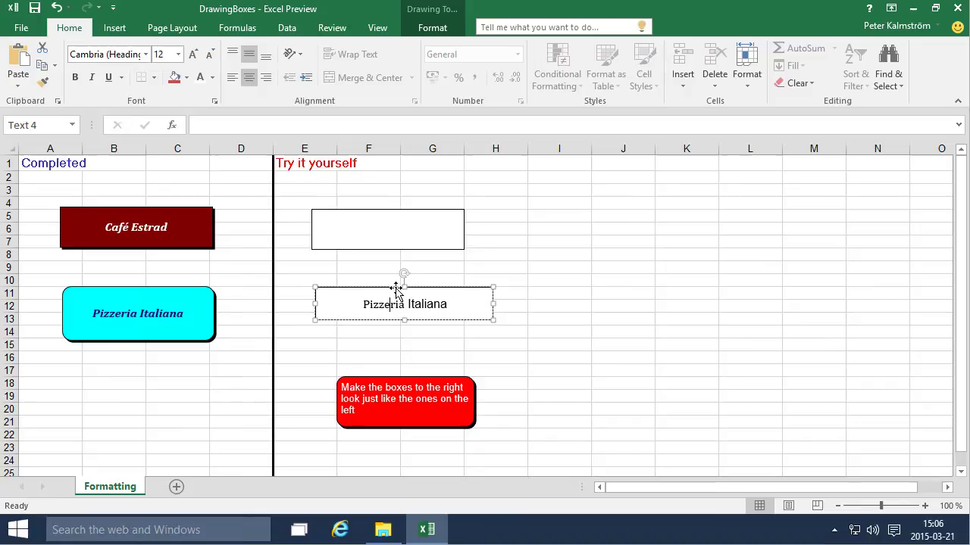
pyautogui.click(397, 287)
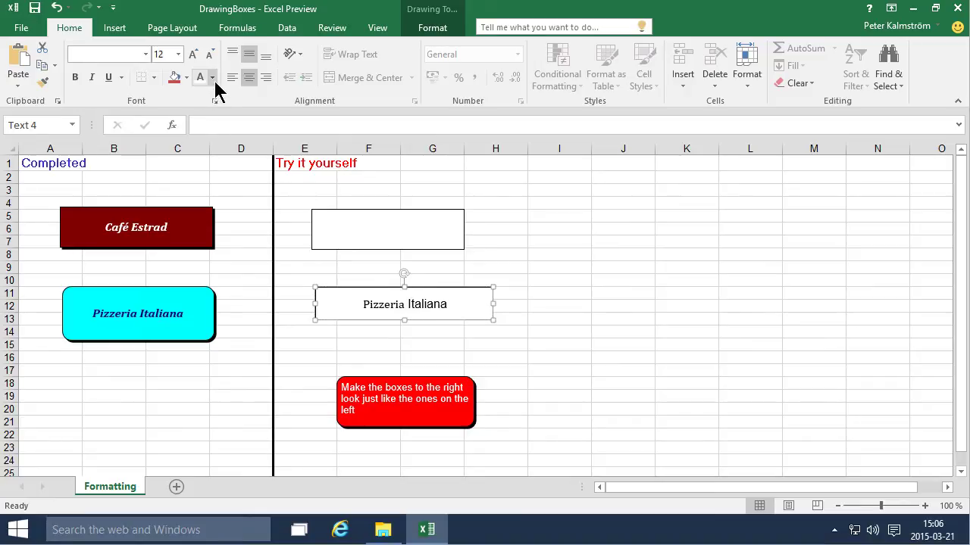
pyautogui.click(213, 78)
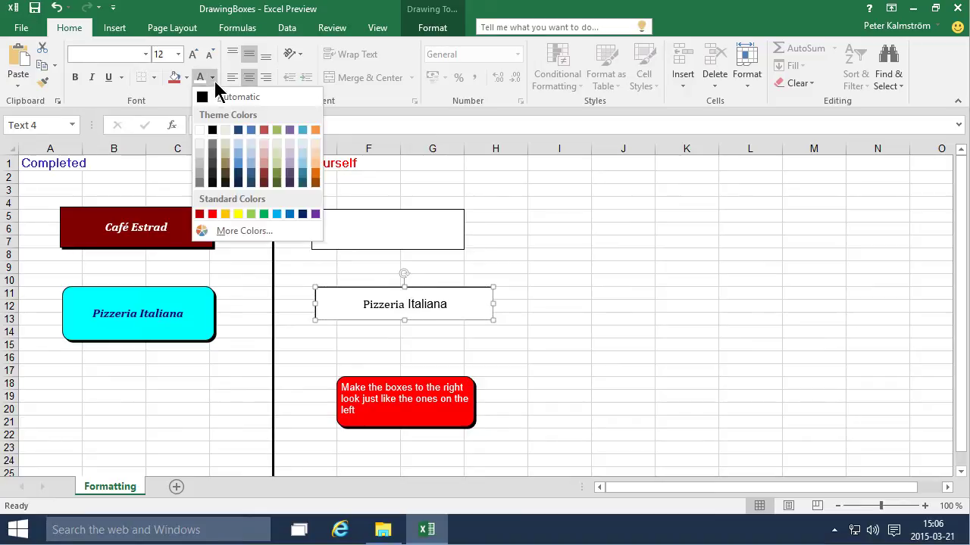
pyautogui.click(238, 164)
# Try to make the Café Estrad practice box's text bold and italic.
pyautogui.click(346, 233)
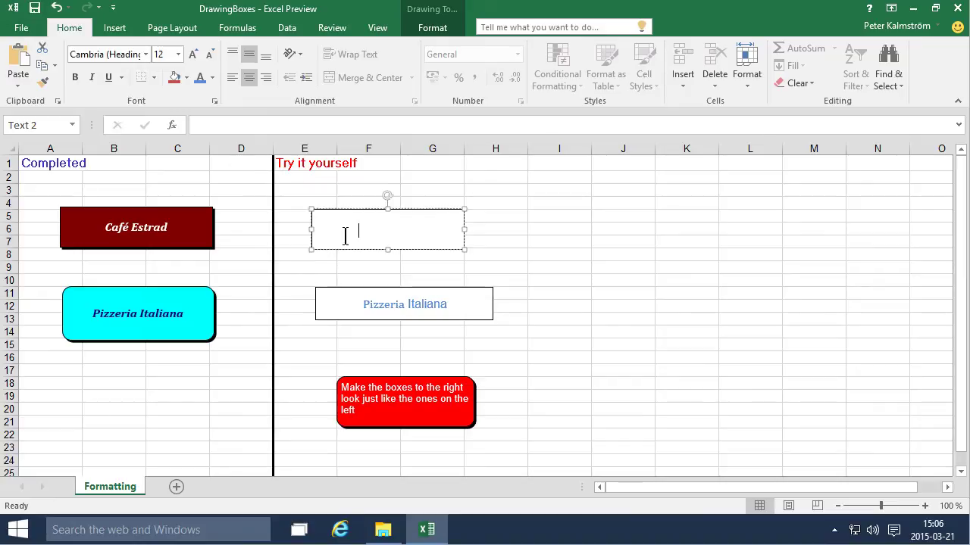
pyautogui.click(76, 77)
pyautogui.click(91, 77)
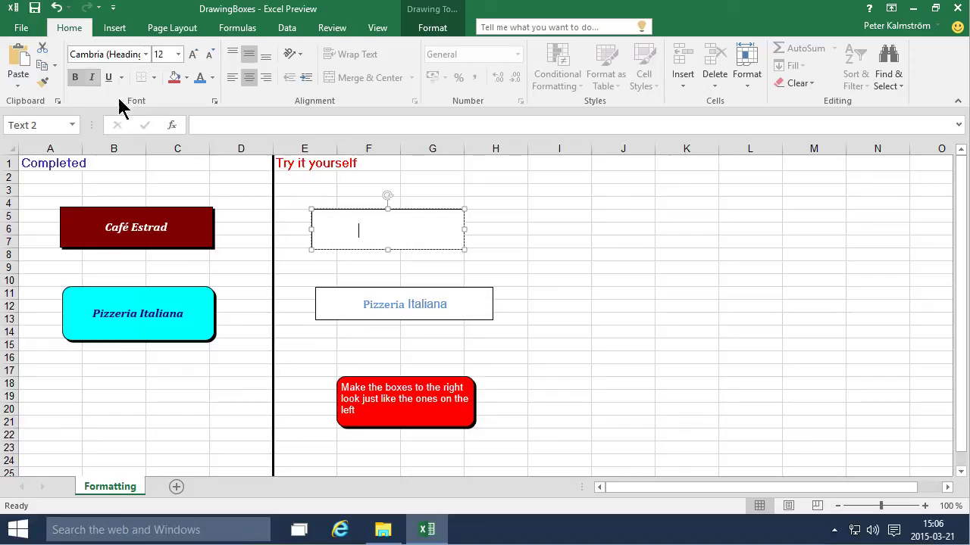
# Make the Pizzeria Italiana practice box's text bold and italic.
pyautogui.click(369, 289)
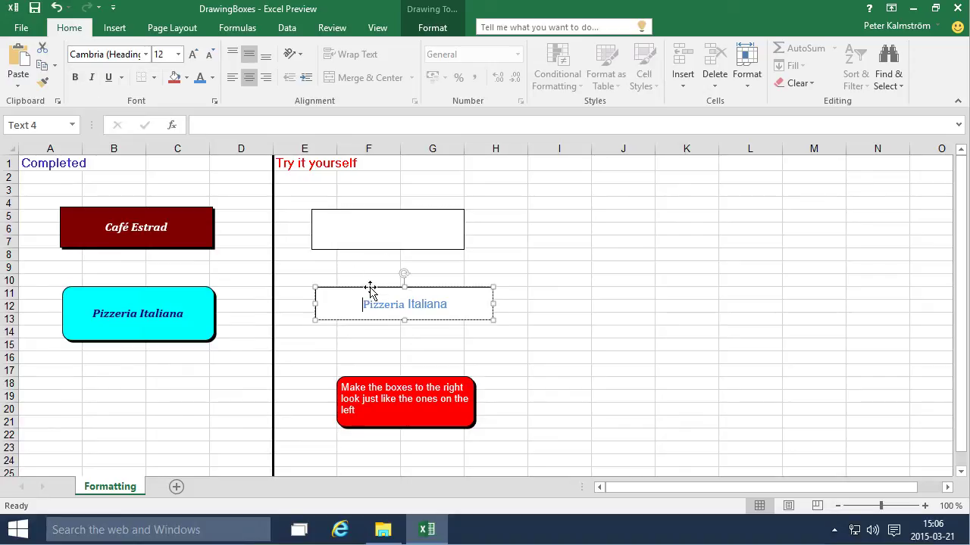
pyautogui.click(75, 78)
pyautogui.click(91, 77)
# Fill the Café Estrad practice box with a dark red from the standard color palette.
pyautogui.click(363, 236)
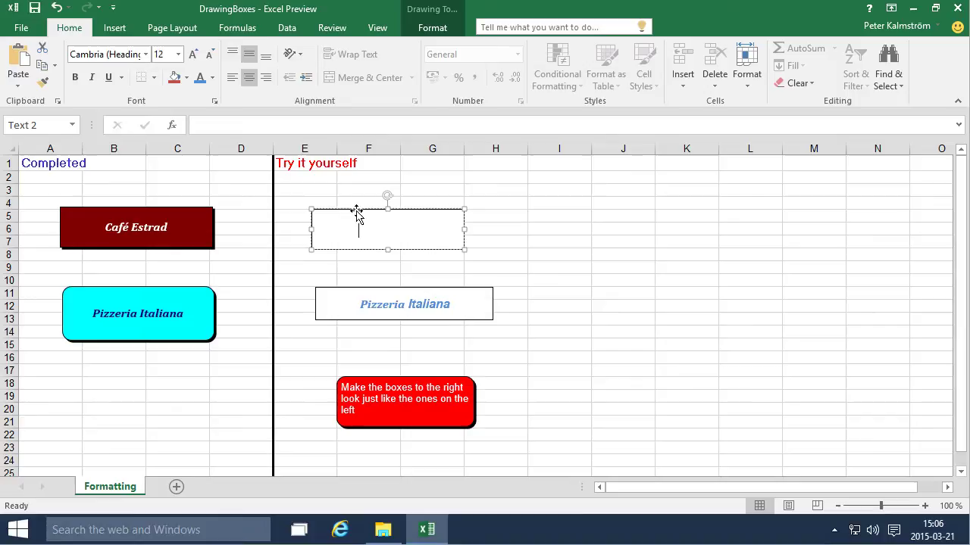
pyautogui.click(356, 211)
pyautogui.click(432, 29)
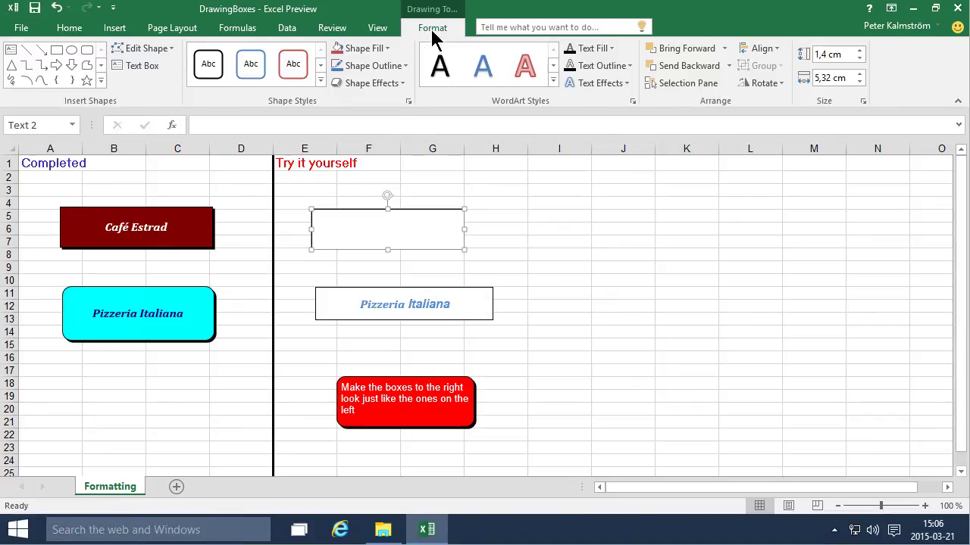
pyautogui.click(389, 50)
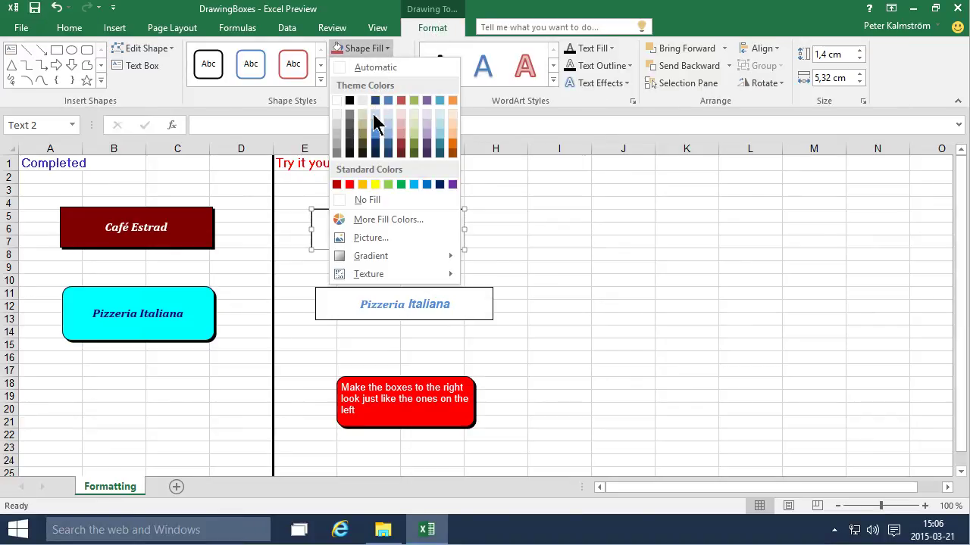
pyautogui.click(456, 222)
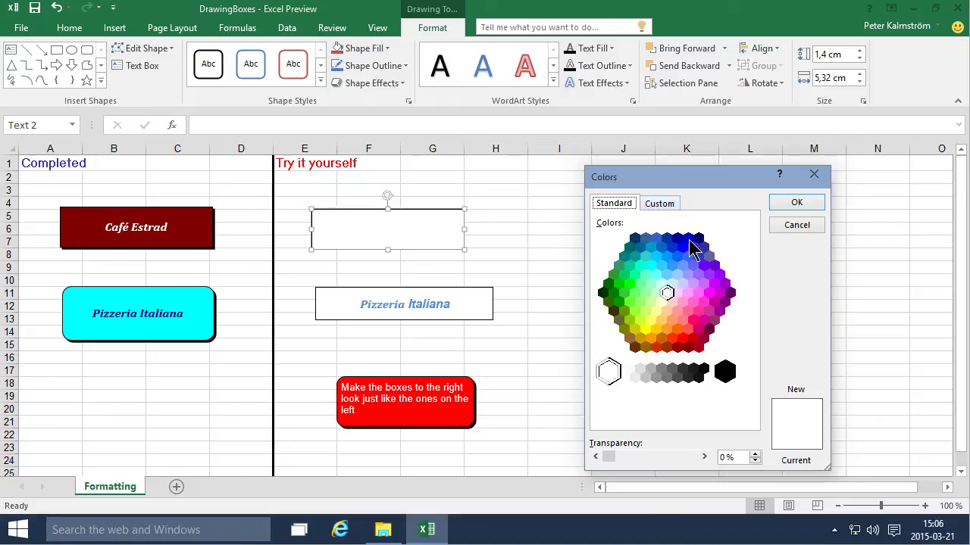
pyautogui.click(679, 348)
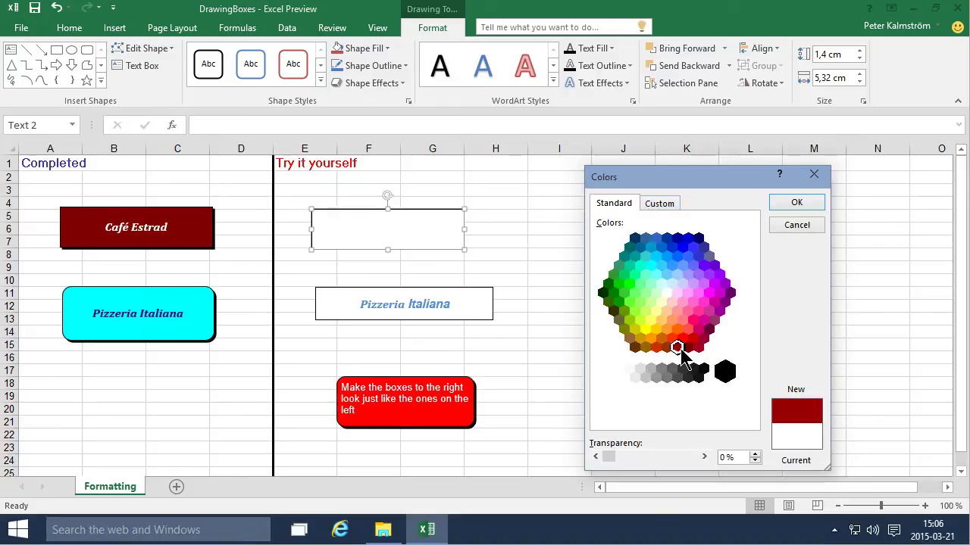
pyautogui.click(793, 205)
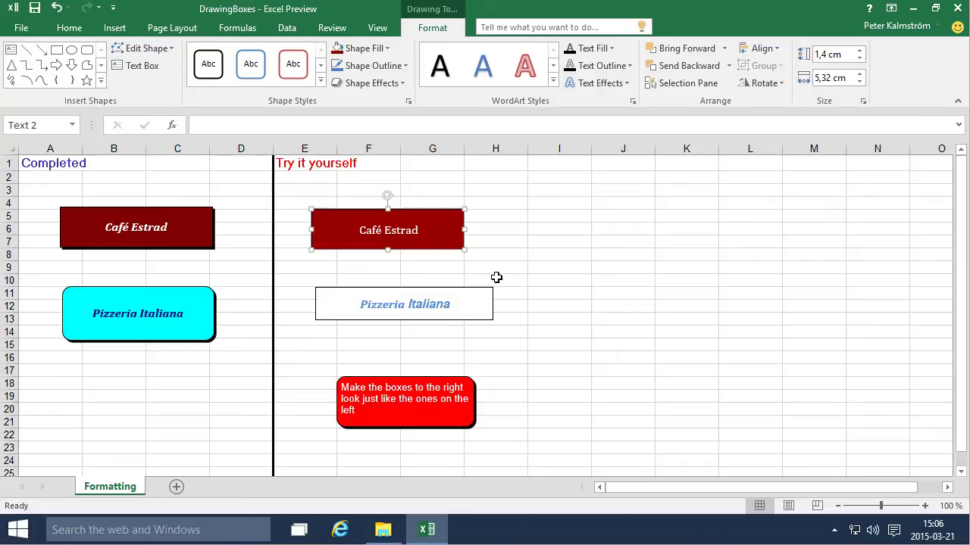
# Fill the Pizzeria Italiana practice box with a bright cyan from the standard color palette.
pyautogui.click(459, 298)
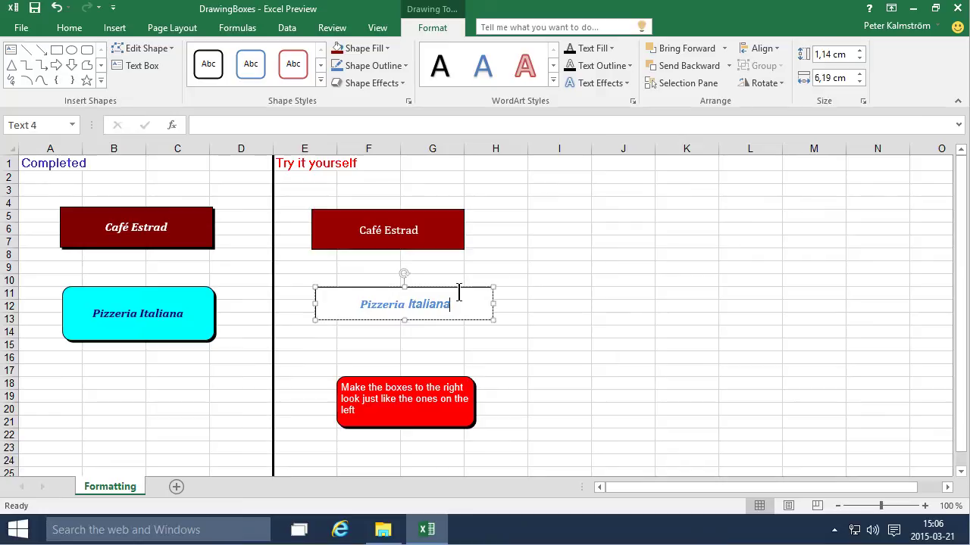
pyautogui.click(388, 49)
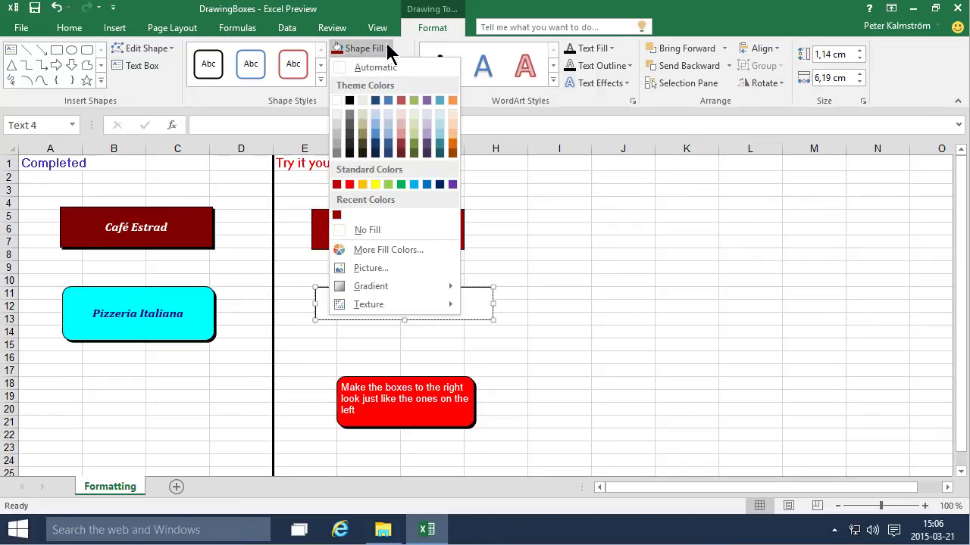
pyautogui.click(409, 250)
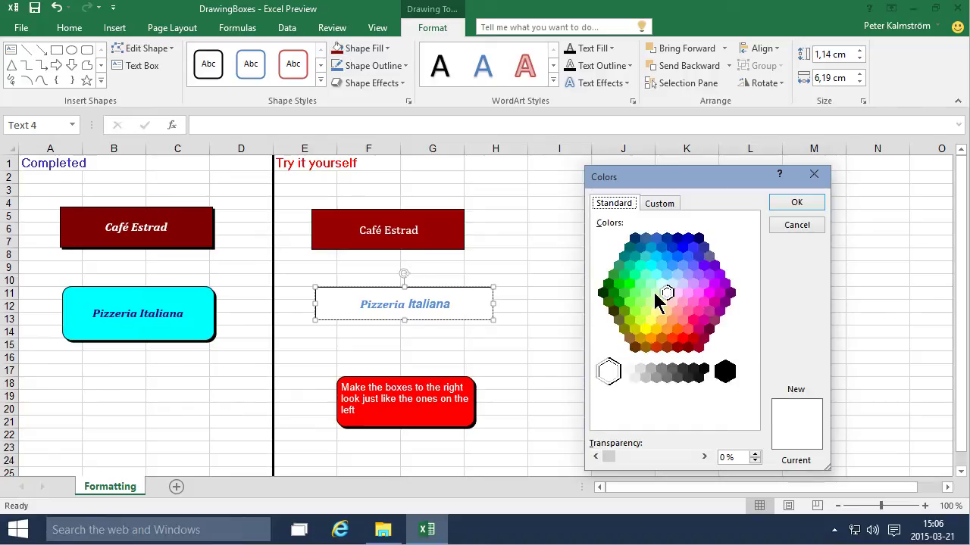
pyautogui.click(650, 266)
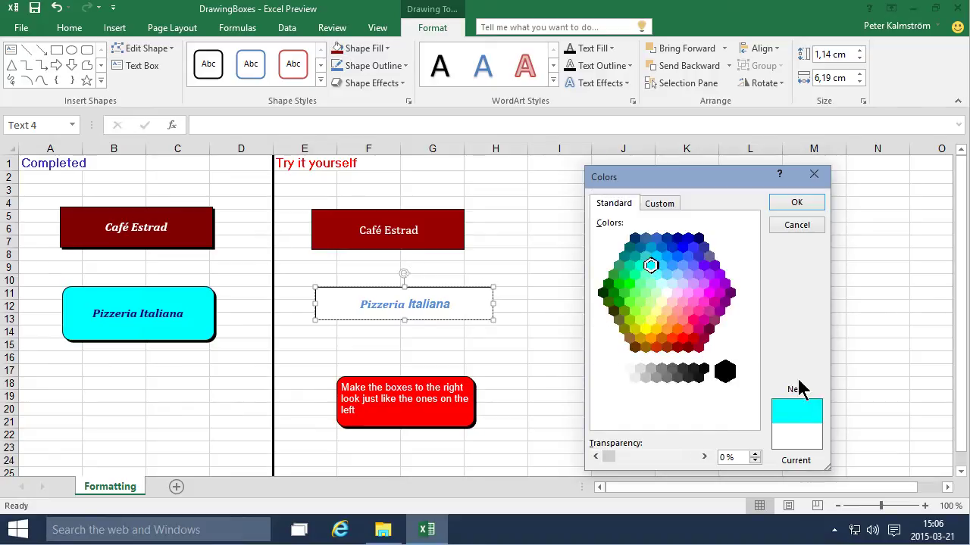
pyautogui.click(794, 206)
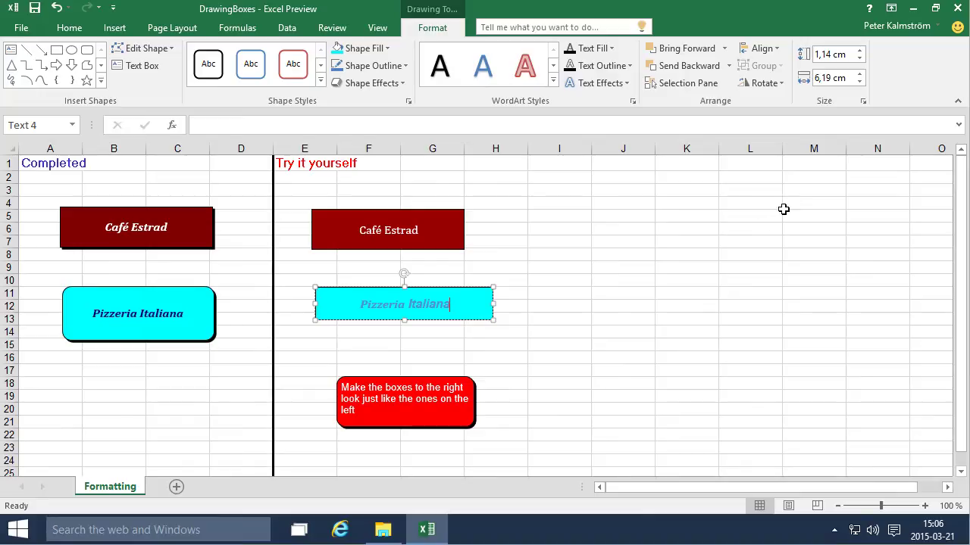
pyautogui.click(671, 273)
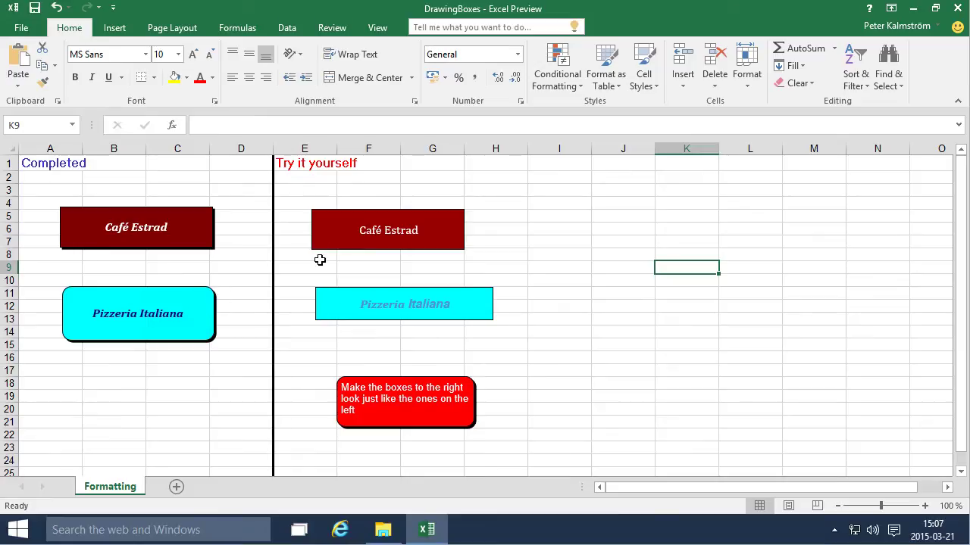
# Add the first preset outer shadow, falling to the lower right, to the Pizzeria Italiana practice box.
pyautogui.click(356, 292)
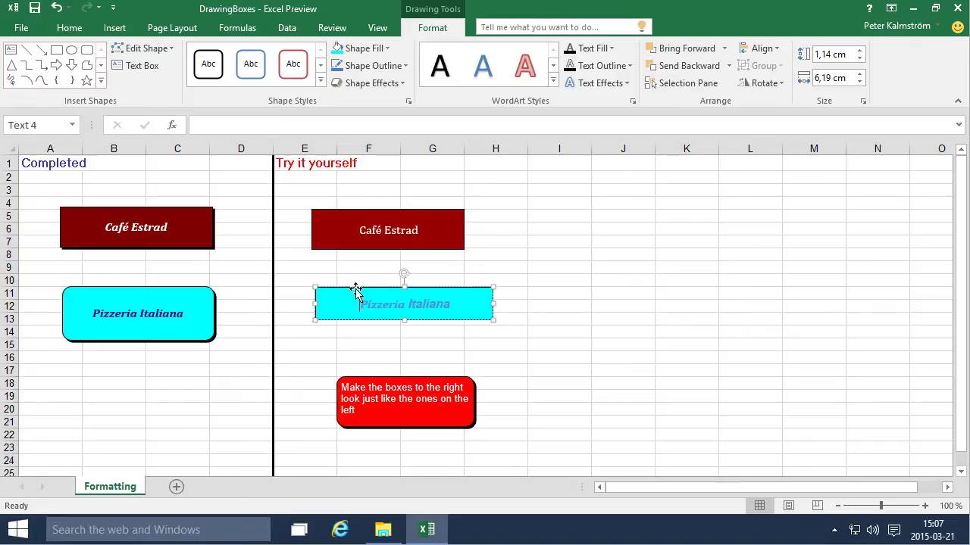
pyautogui.click(406, 87)
pyautogui.moveTo(427, 150)
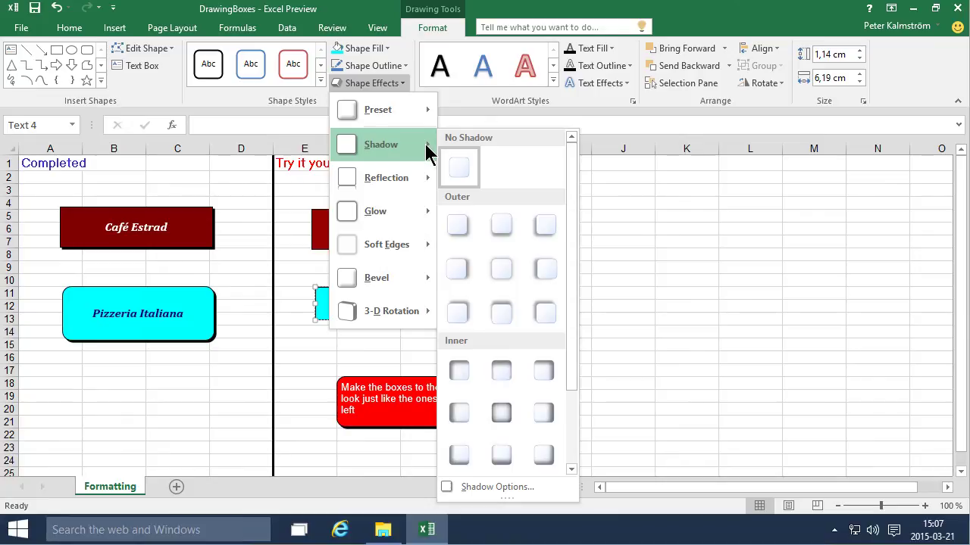
pyautogui.click(458, 225)
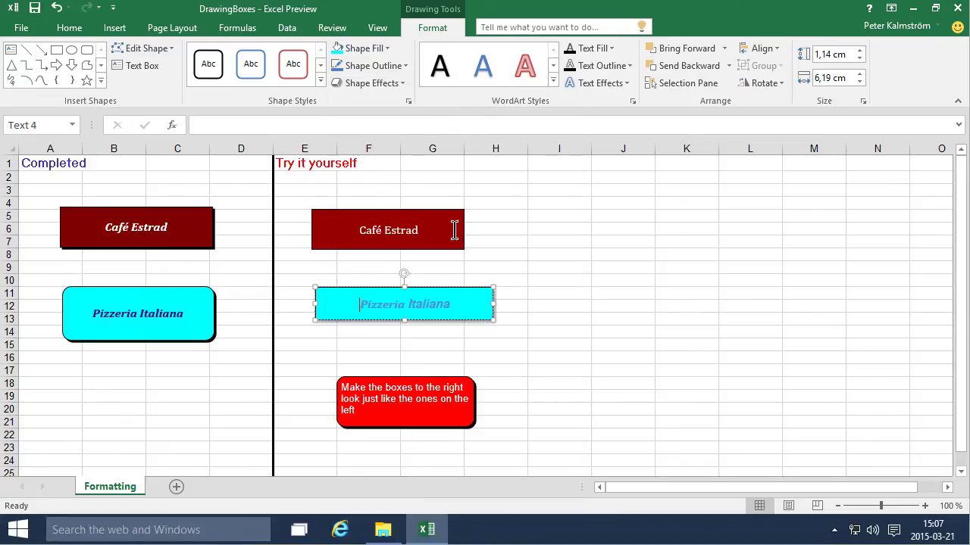
pyautogui.click(554, 306)
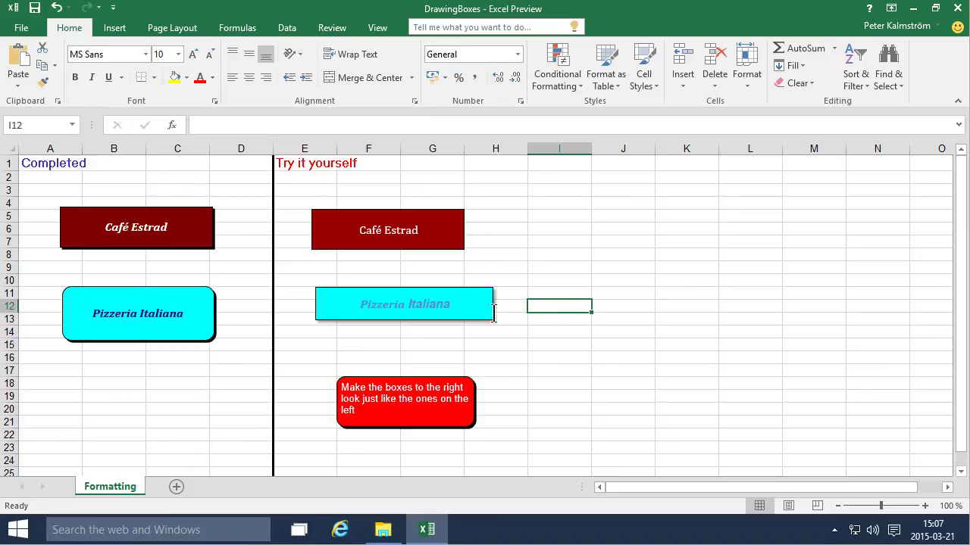
# Set the transparency of the Pizzeria Italiana practice box's shadow to 0%.
pyautogui.click(492, 313)
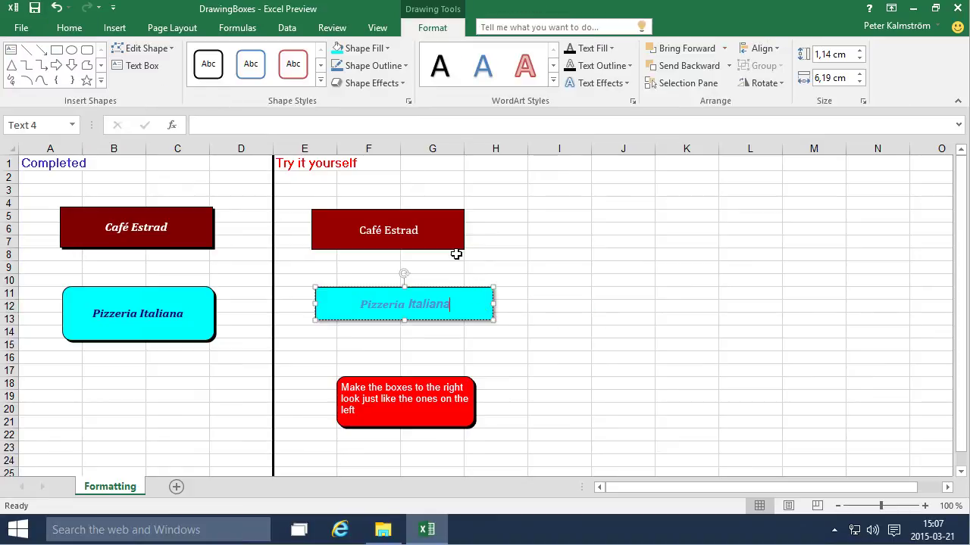
pyautogui.click(400, 83)
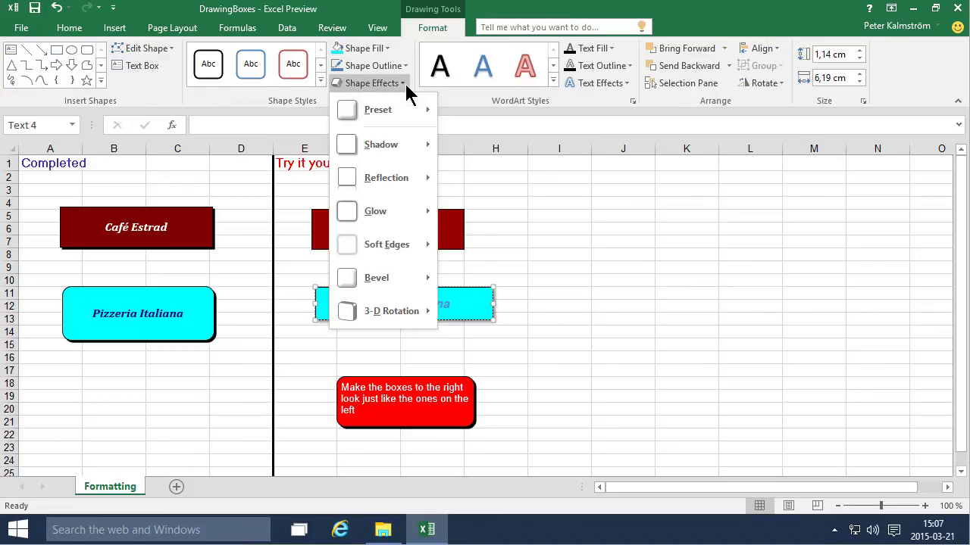
pyautogui.moveTo(429, 145)
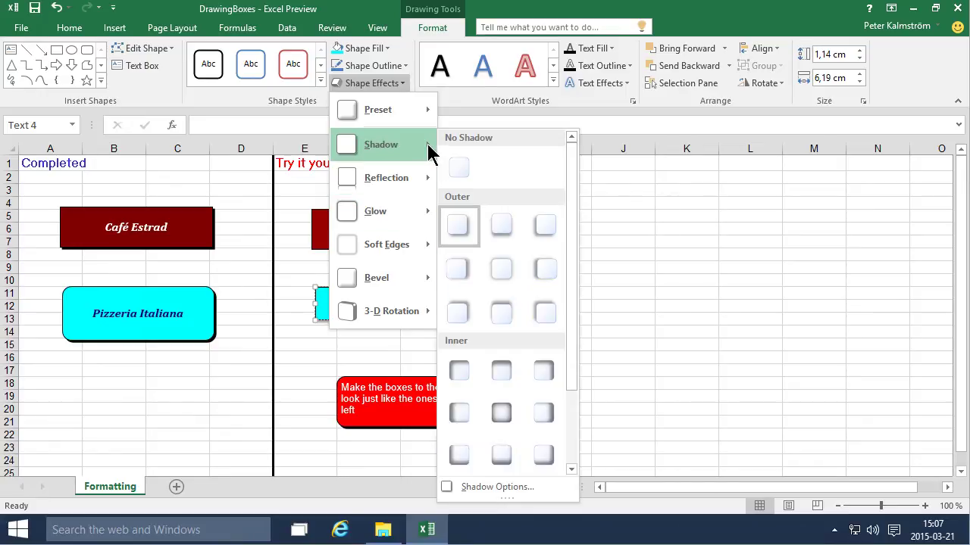
pyautogui.click(498, 488)
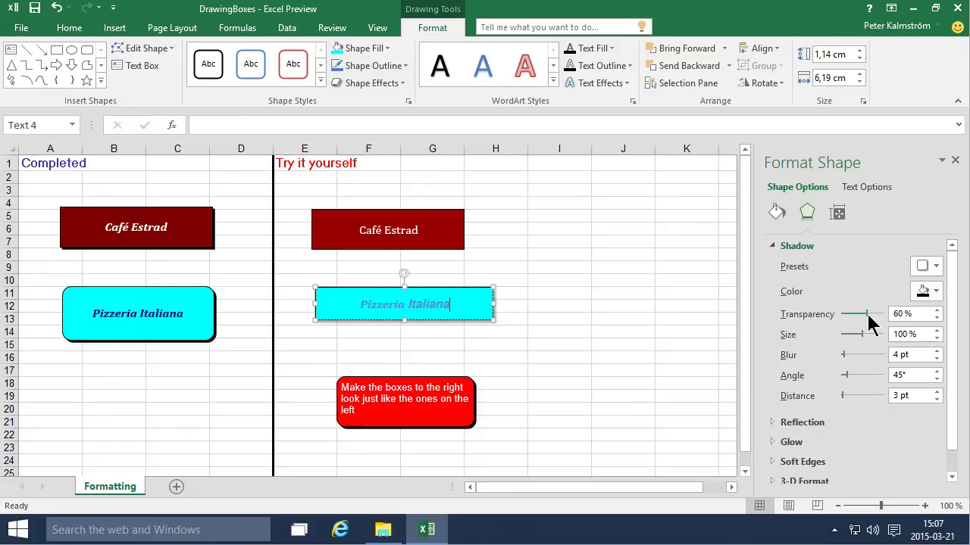
pyautogui.moveTo(868, 315); pyautogui.dragTo(828, 319)
pyautogui.click(684, 293)
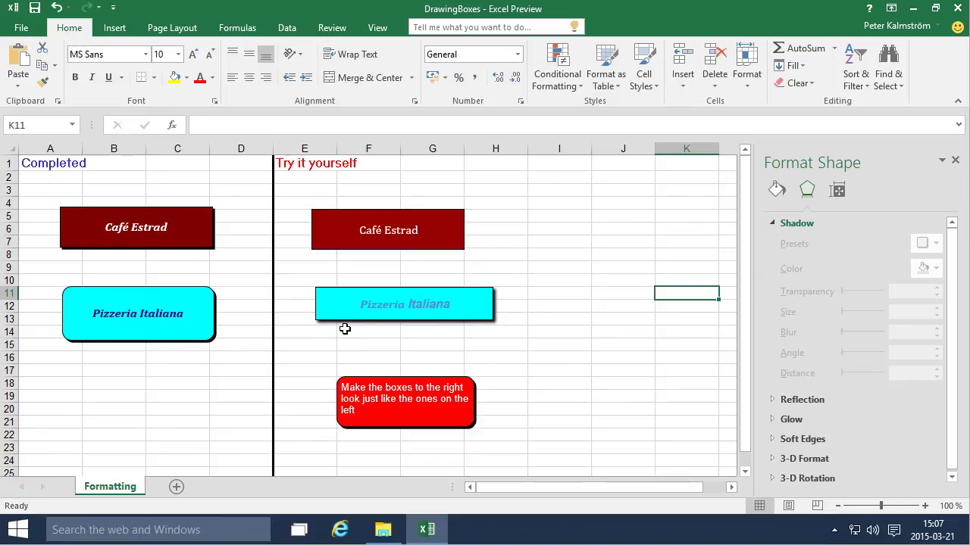
# Give the Café Estrad practice box the same lower-right outer shadow preset with 0% transparency.
pyautogui.click(421, 242)
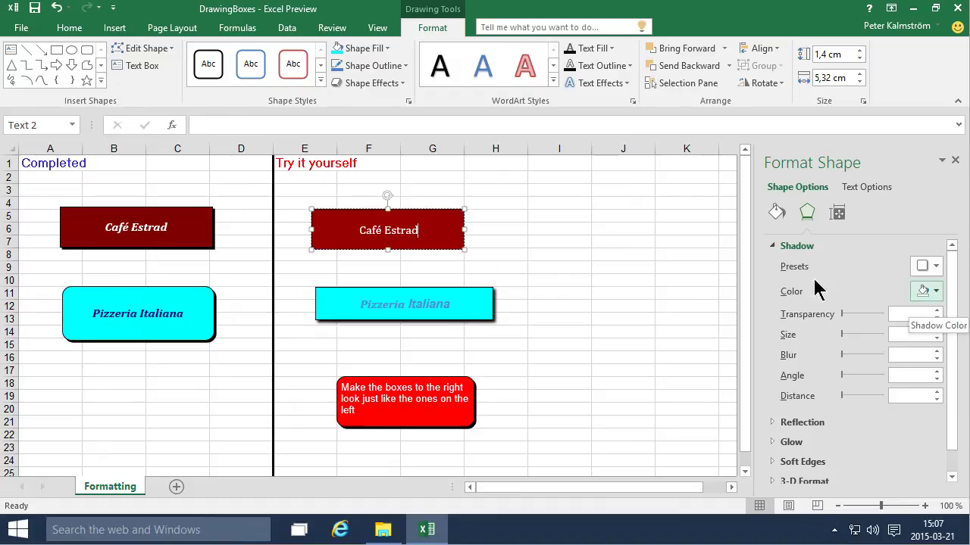
pyautogui.click(936, 267)
pyautogui.click(843, 96)
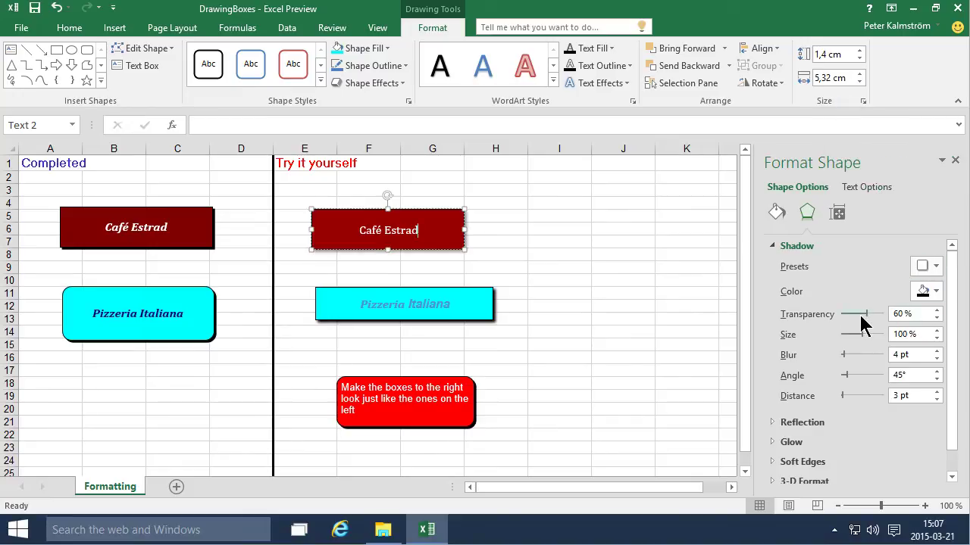
pyautogui.moveTo(864, 314); pyautogui.dragTo(837, 319)
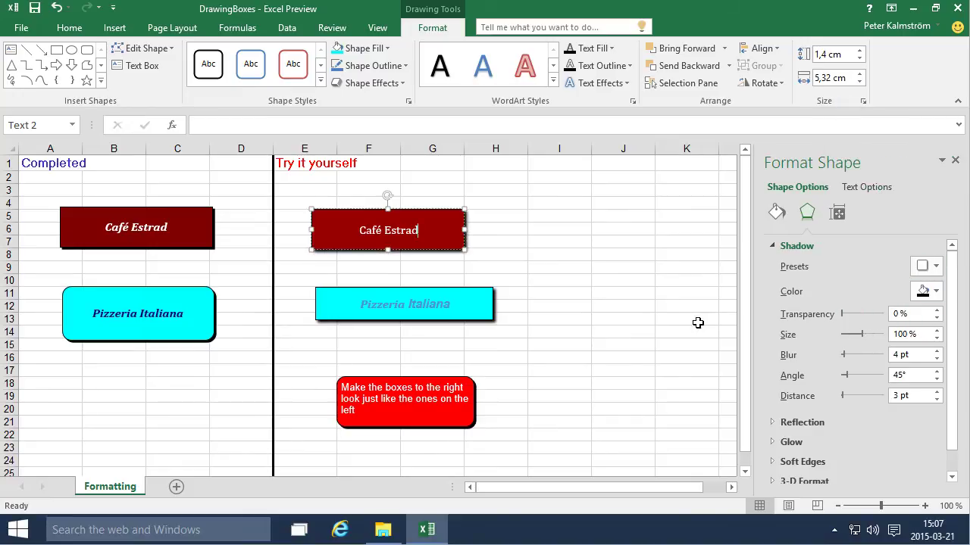
pyautogui.click(651, 306)
pyautogui.click(449, 232)
pyautogui.click(554, 307)
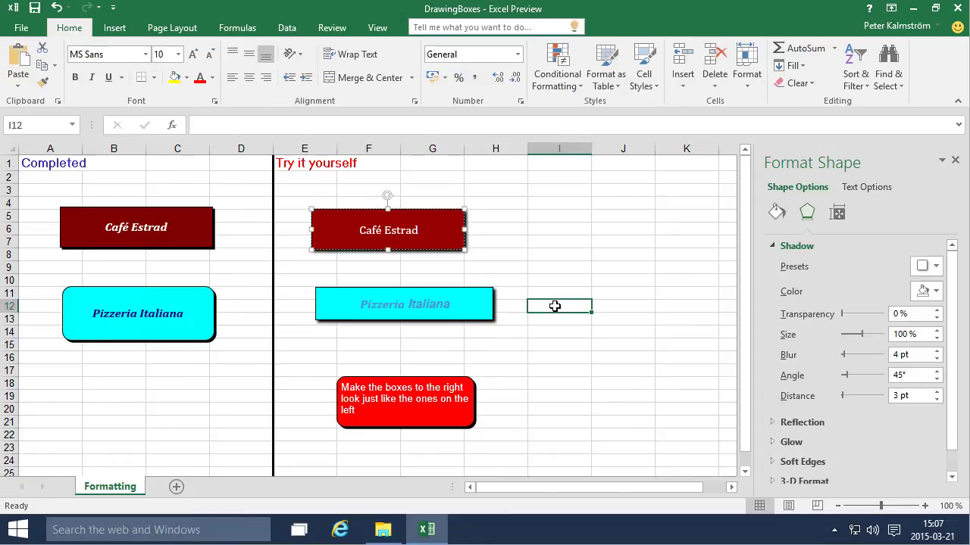
# Change the Pizzeria Italiana practice box's shape to a rounded rectangle.
pyautogui.click(460, 305)
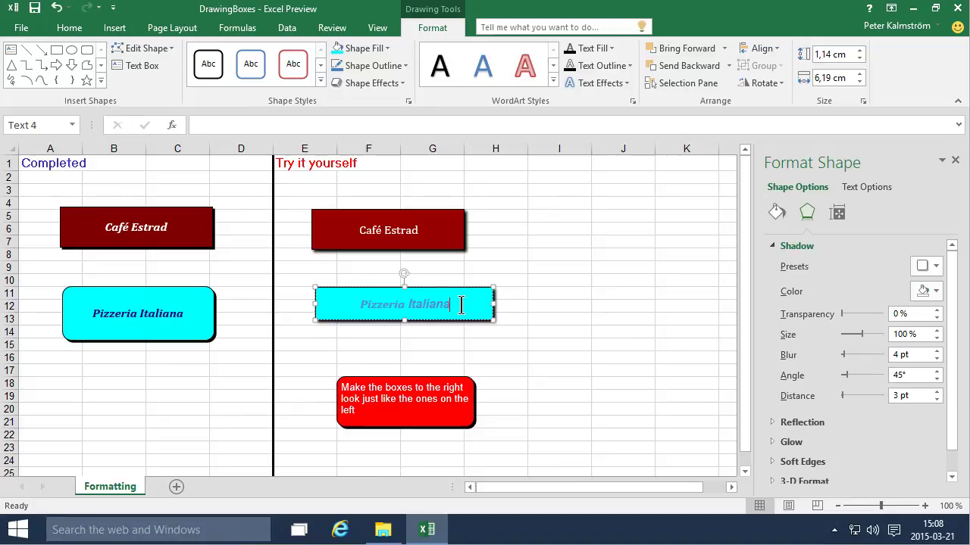
pyautogui.click(416, 288)
pyautogui.click(416, 288)
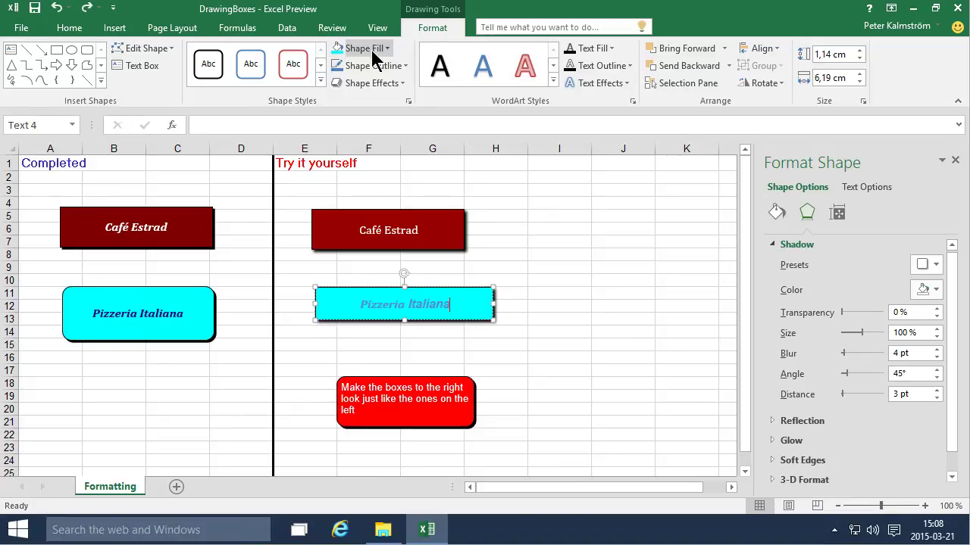
pyautogui.click(173, 52)
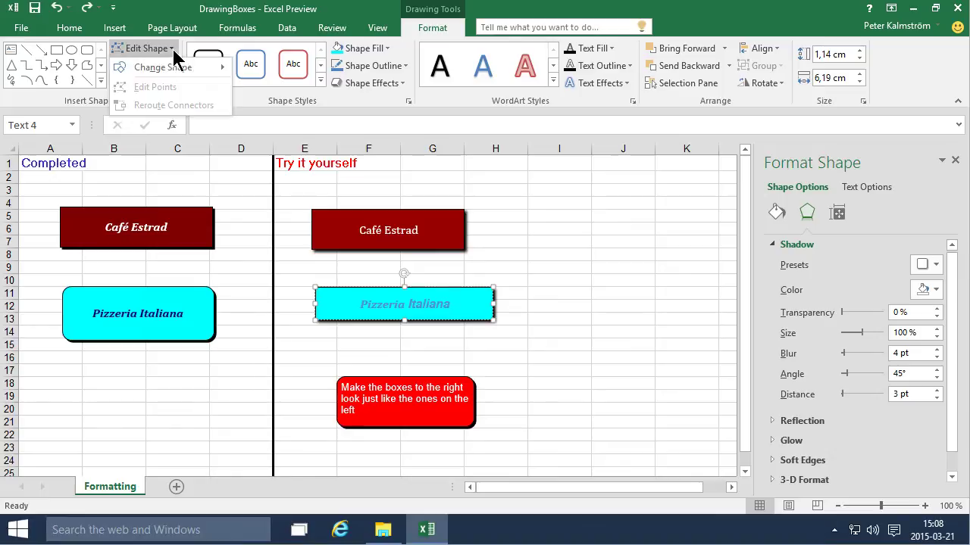
pyautogui.moveTo(190, 66)
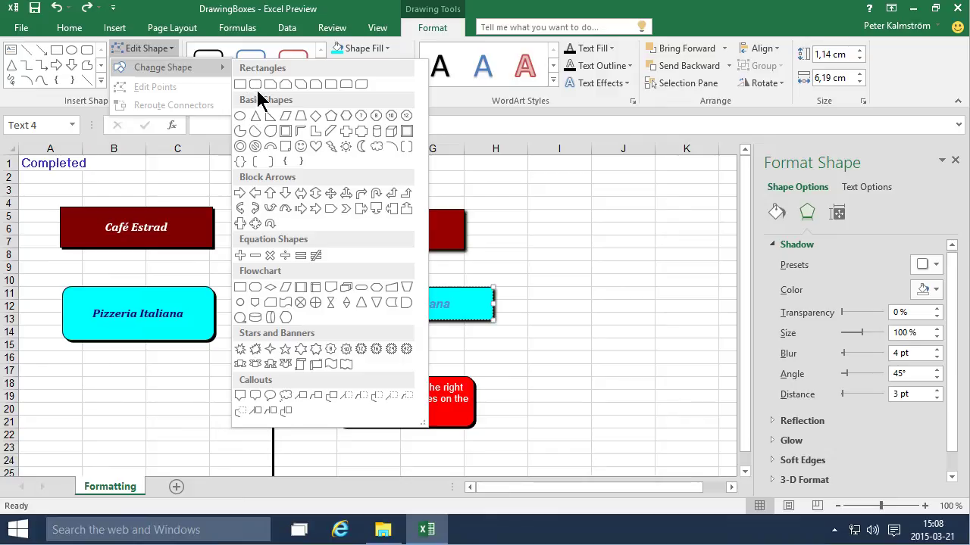
pyautogui.click(255, 90)
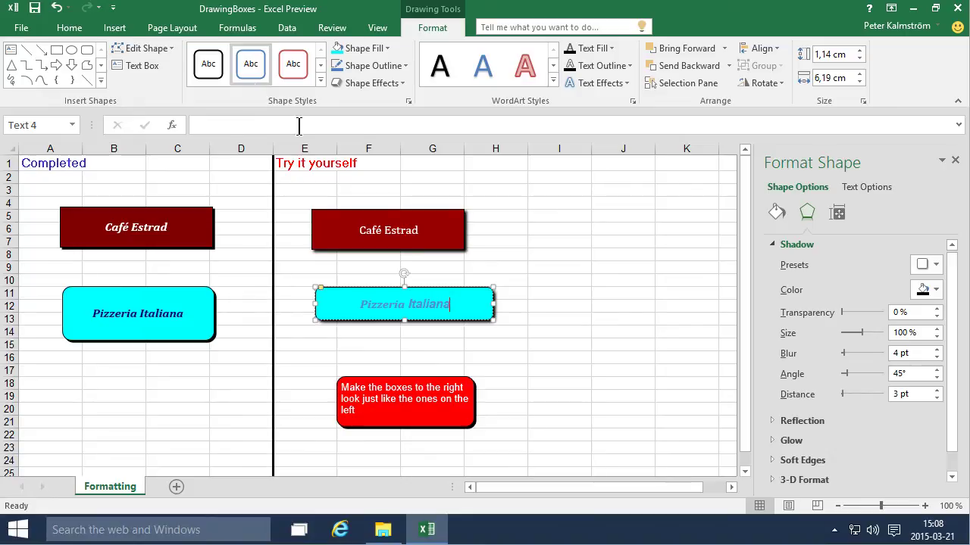
pyautogui.click(568, 270)
# Make the Pizzeria Italiana practice box taller by extending its lower edge into row 14.
pyautogui.click(483, 313)
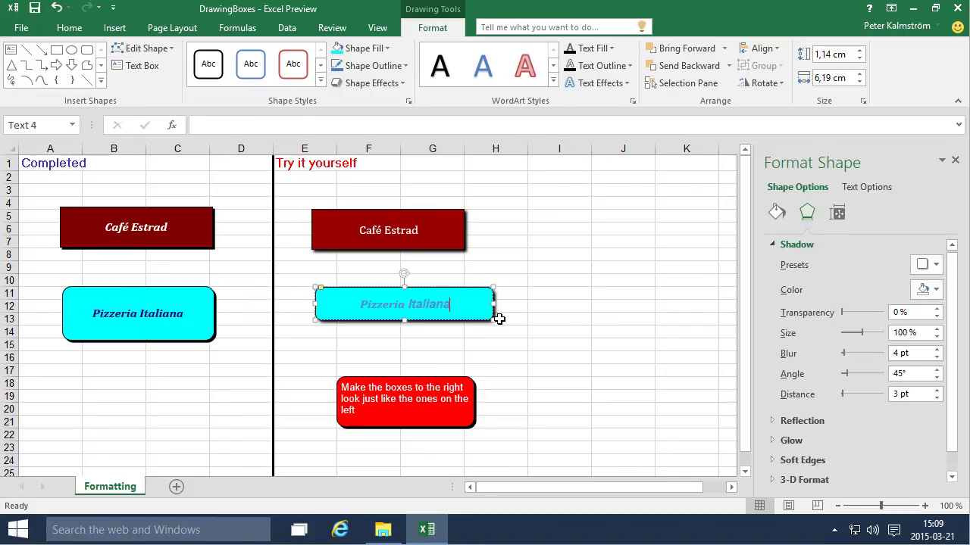
pyautogui.moveTo(494, 322)
pyautogui.mouseDown()
pyautogui.moveTo(499, 338)
pyautogui.moveTo(493, 334)
pyautogui.mouseUp()
pyautogui.click(514, 319)
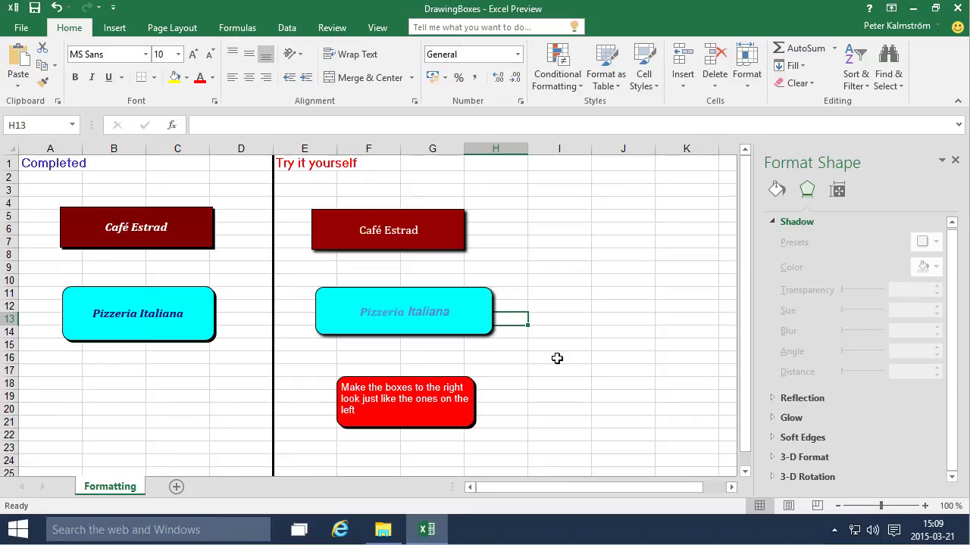